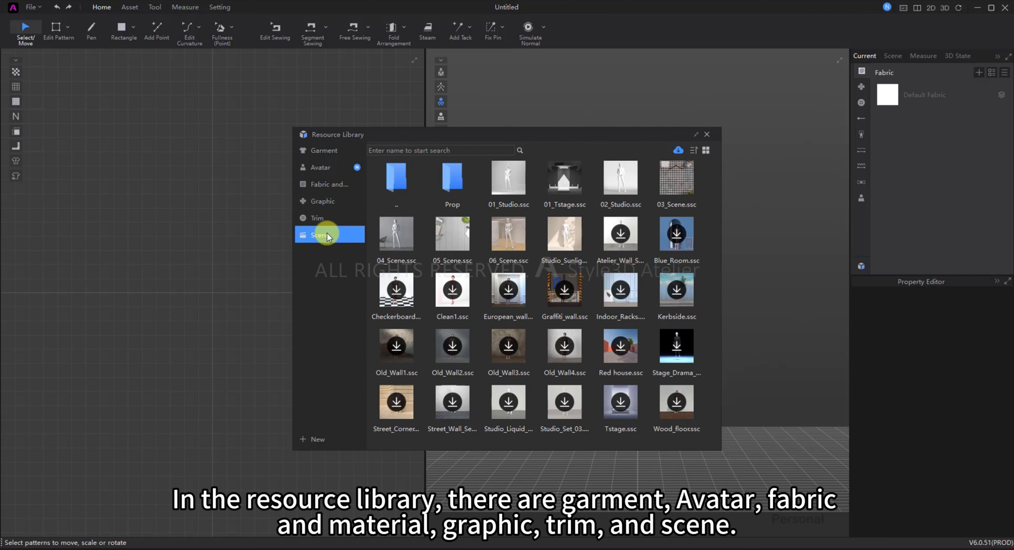
- Show the garment resources in the Resource Library
left_click(322, 151)
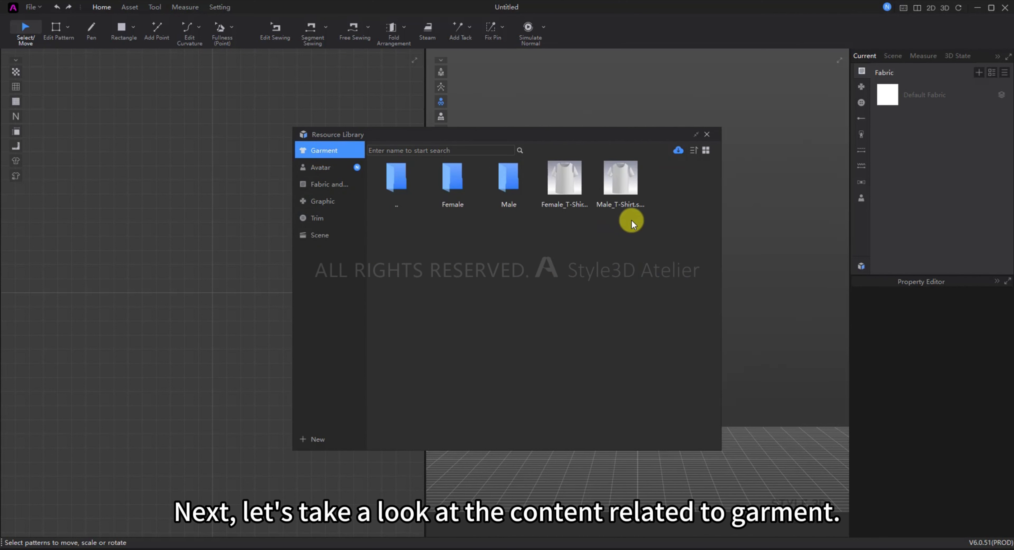
double_click(625, 187)
left_click(513, 234)
left_click(507, 254)
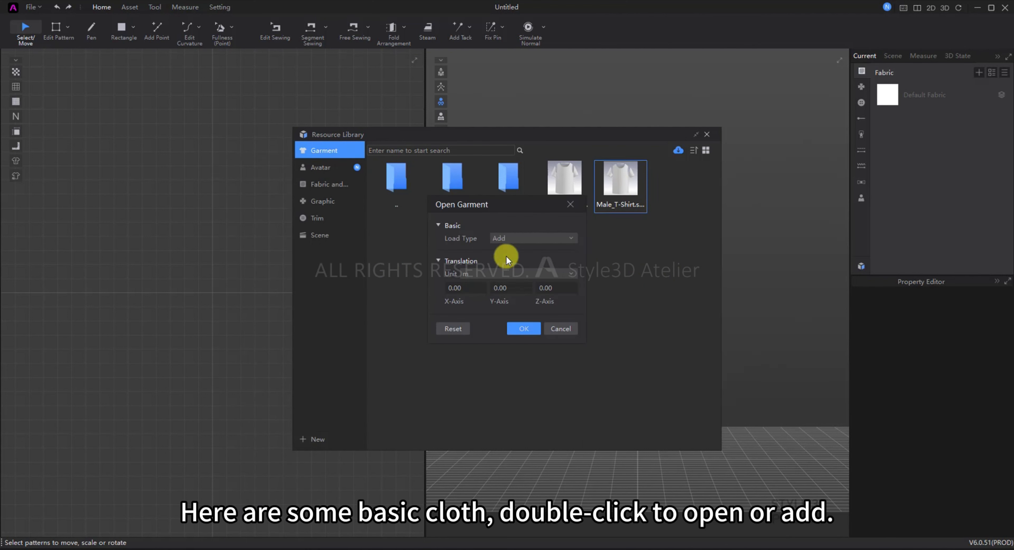
left_click(571, 204)
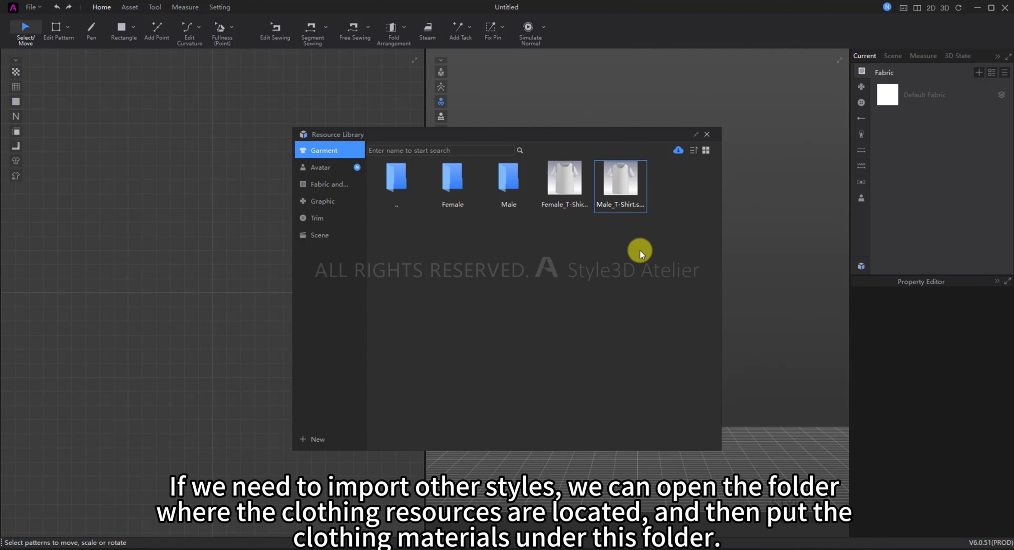
- Open the garment resources' folder on disk and copy the BLACK ASYMMETRIC CUTOUT DRESS file from folder a into it
right_click(620, 188)
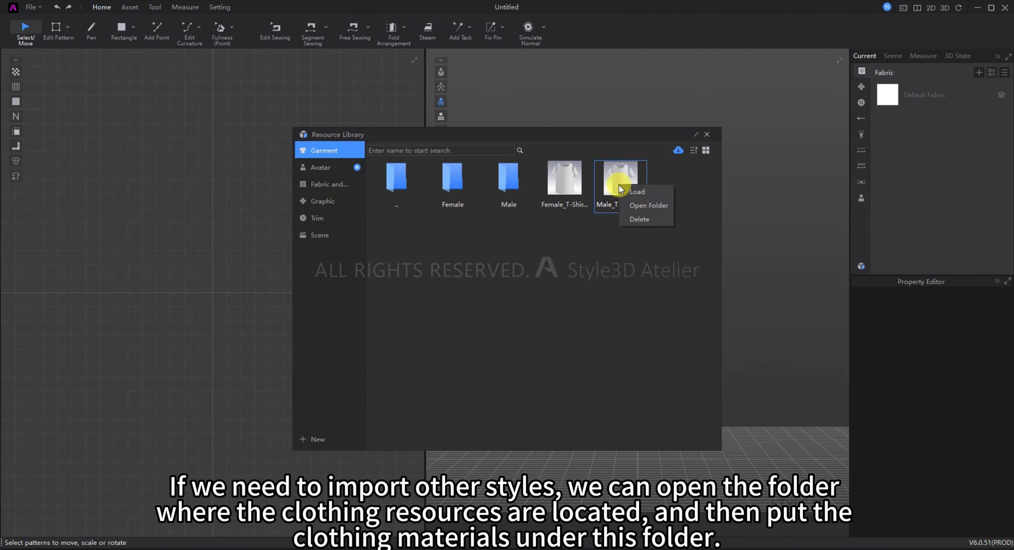
left_click(644, 206)
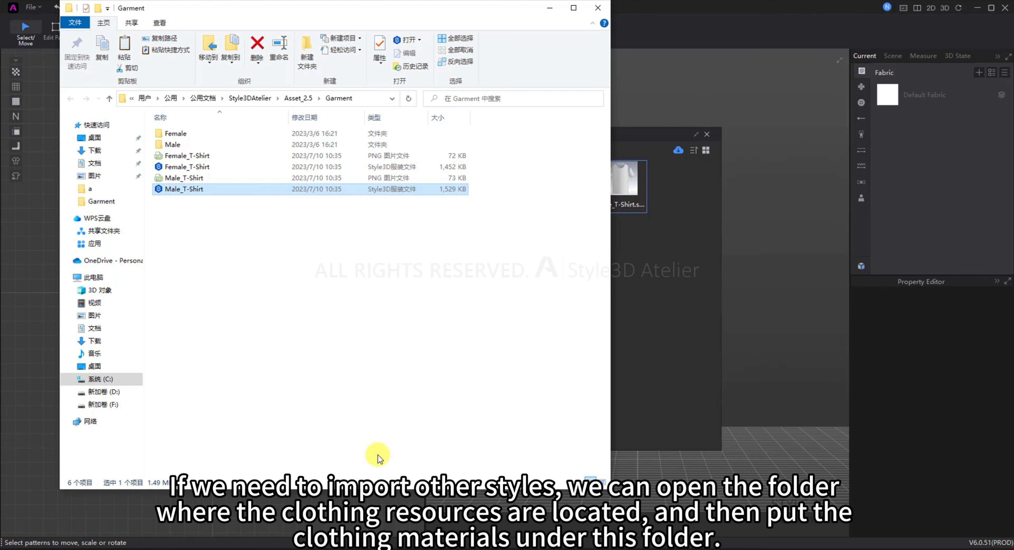
left_click(220, 544)
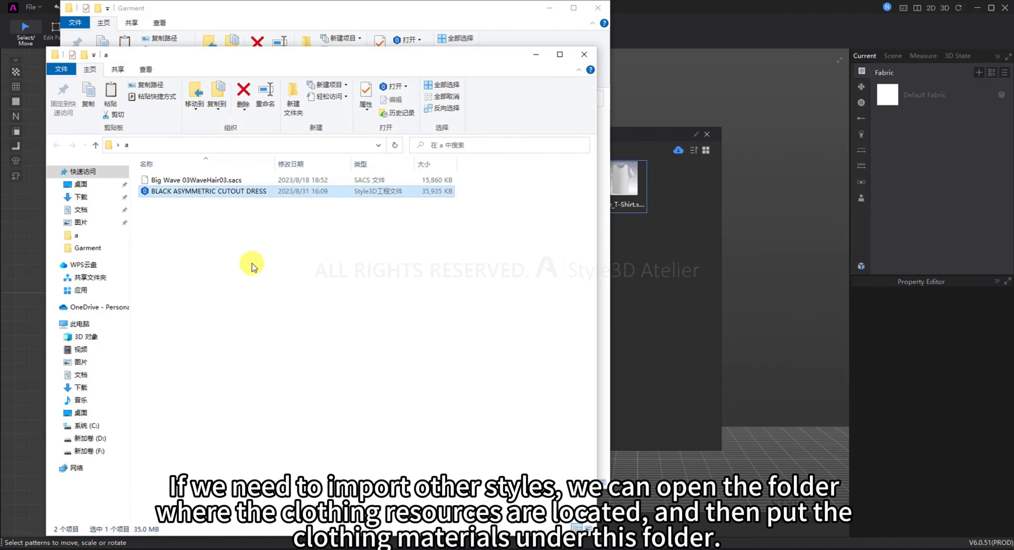
left_click(536, 54)
key("ctrl+v")
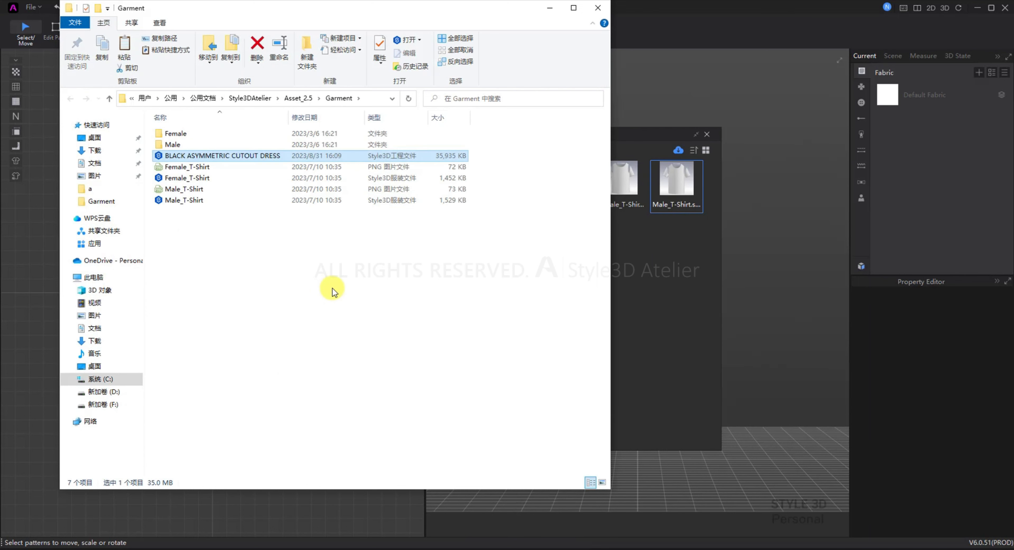
left_click(551, 8)
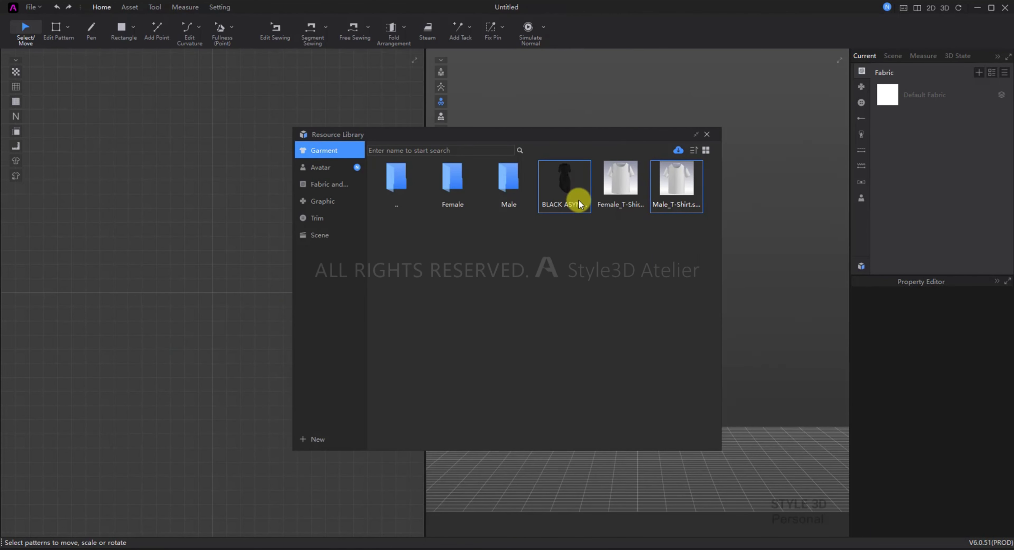
- Load the BLACK ASYMMETRIC CUTOUT DRESS with load type Add, including garment, avatar and scene, and move the Resource Library off the avatar
double_click(563, 178)
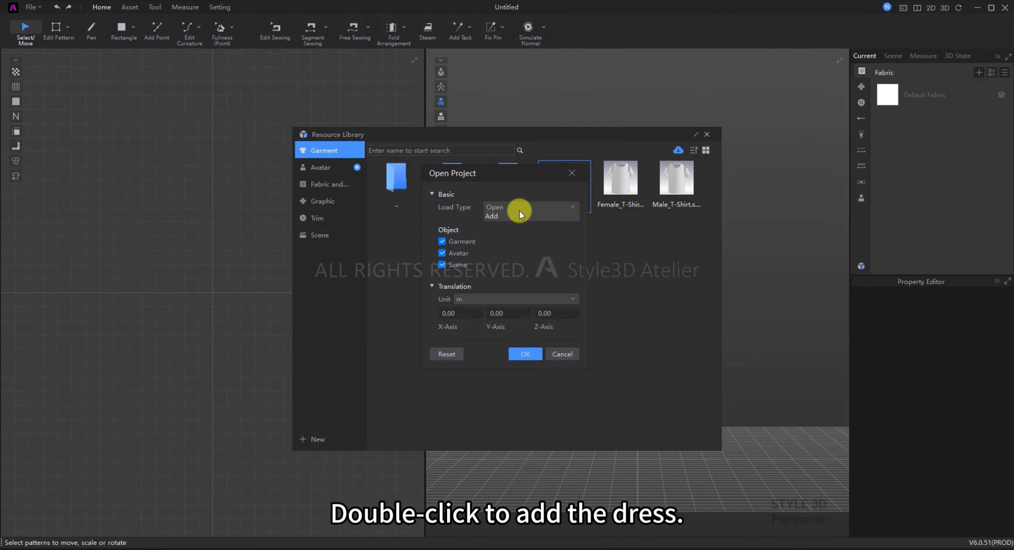
left_click(519, 210)
left_click(503, 226)
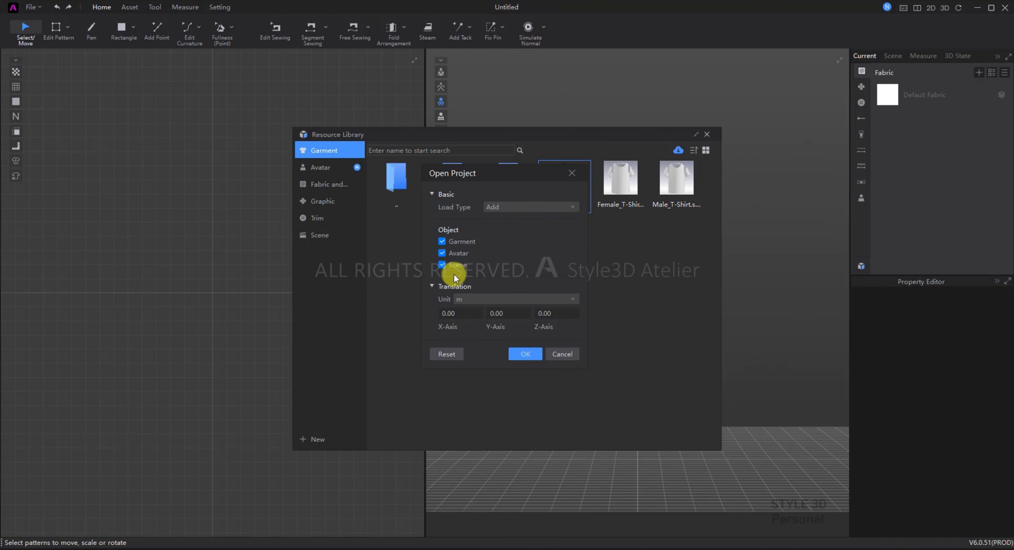
left_click(525, 354)
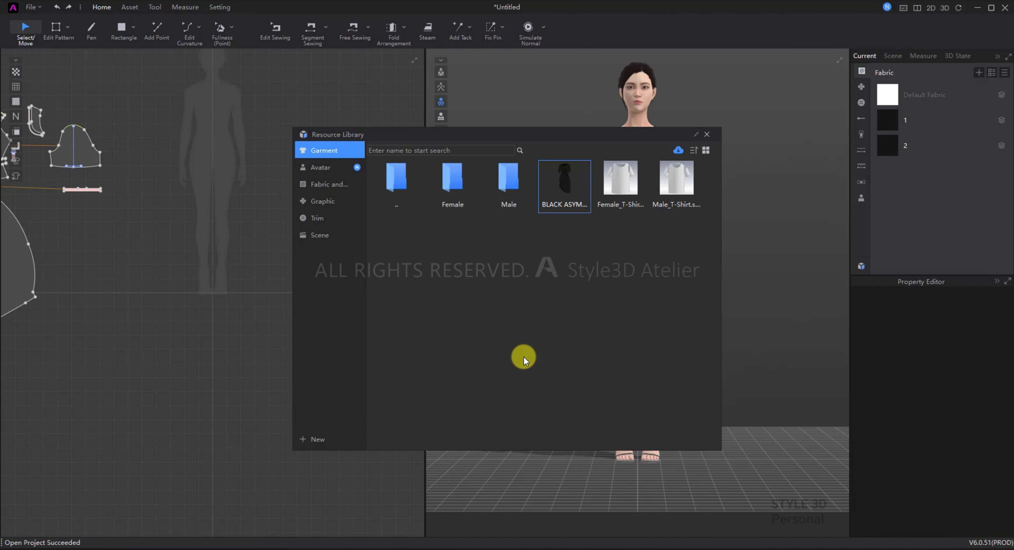
left_click_drag(608, 131, 402, 118)
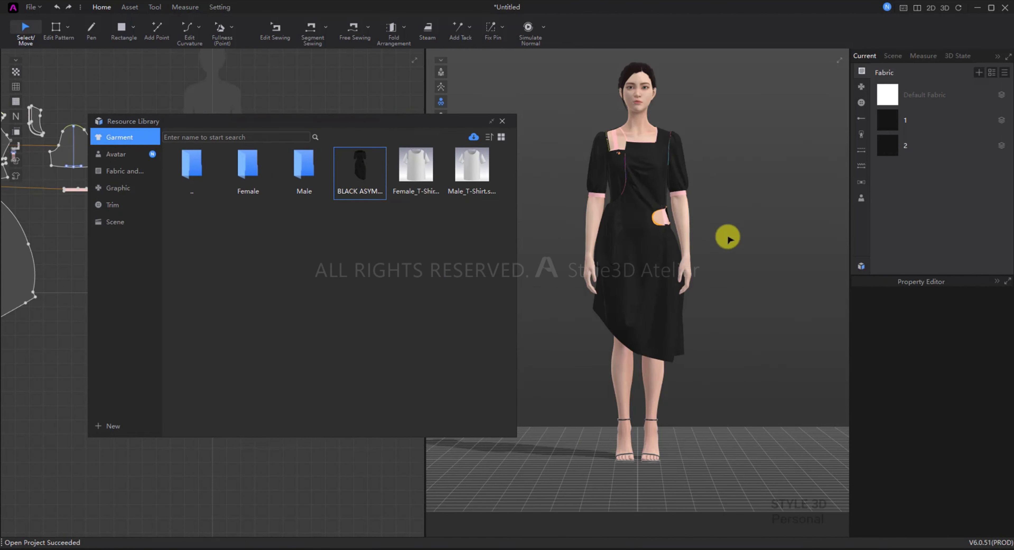
- Apply the Lucie.saa appearance from the Female avatar resources to the avatar
left_click(130, 155)
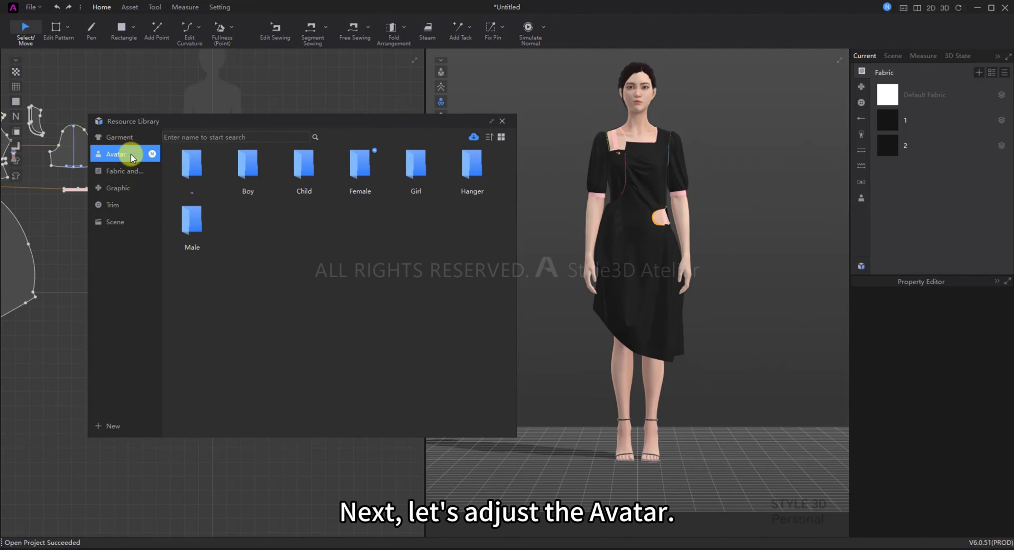
double_click(345, 163)
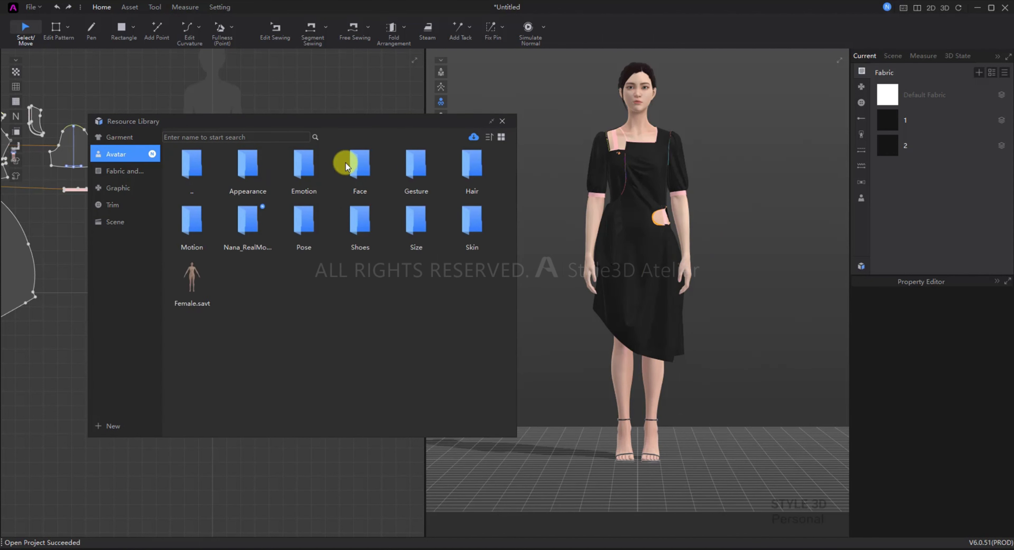
double_click(251, 169)
mouse_move(251, 169)
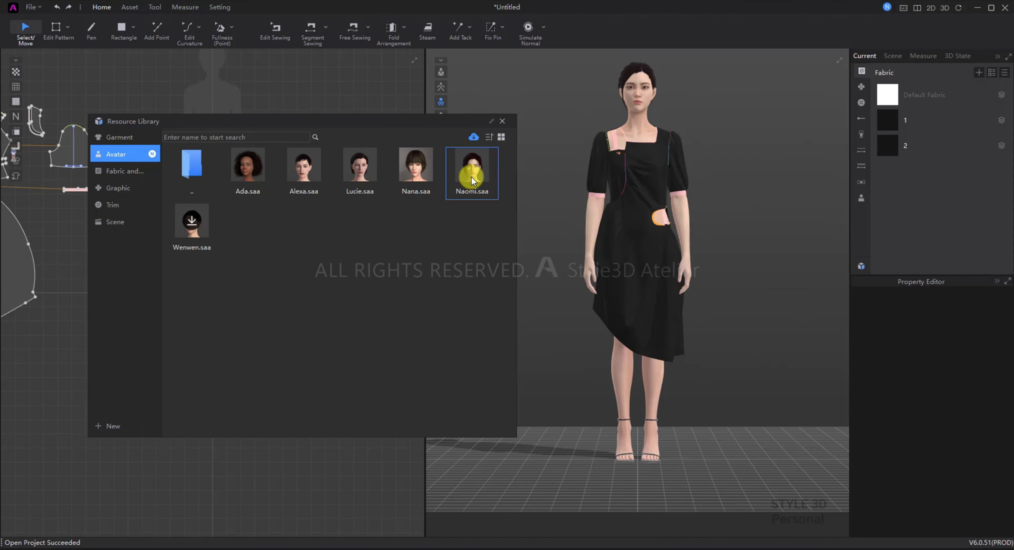
mouse_move(360, 167)
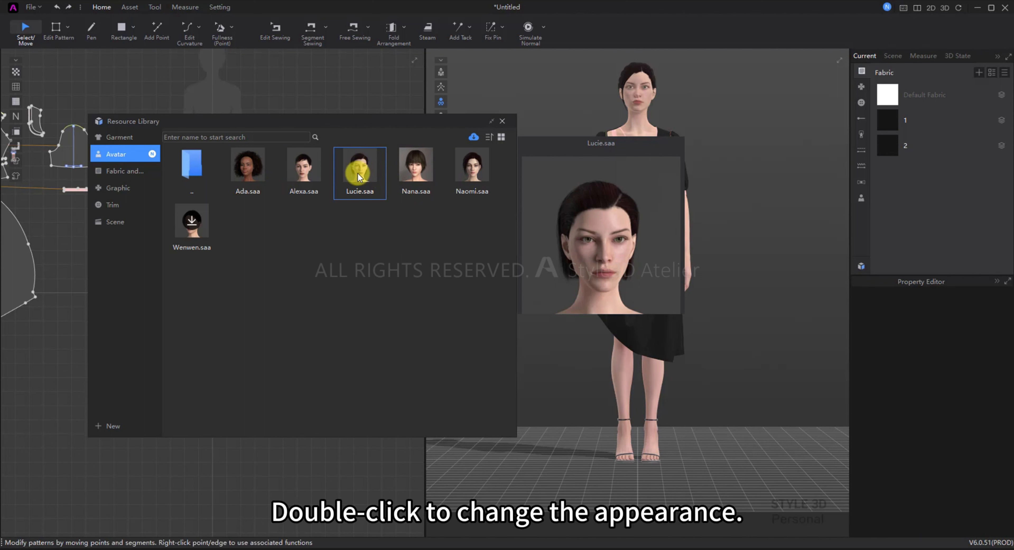
- Examine the available Emotion, Face and Gesture resources for the female avatar
double_click(210, 169)
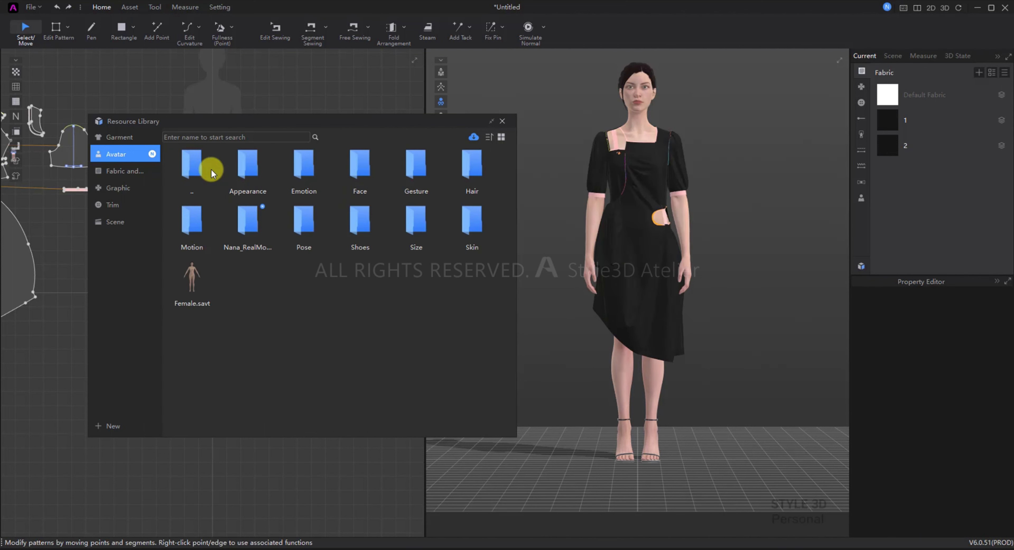
double_click(298, 171)
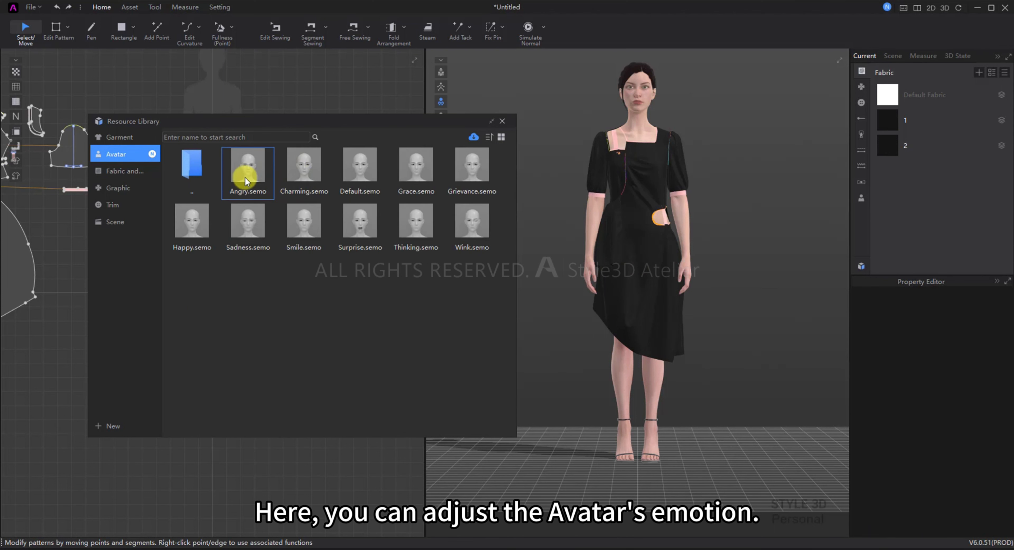
mouse_move(404, 167)
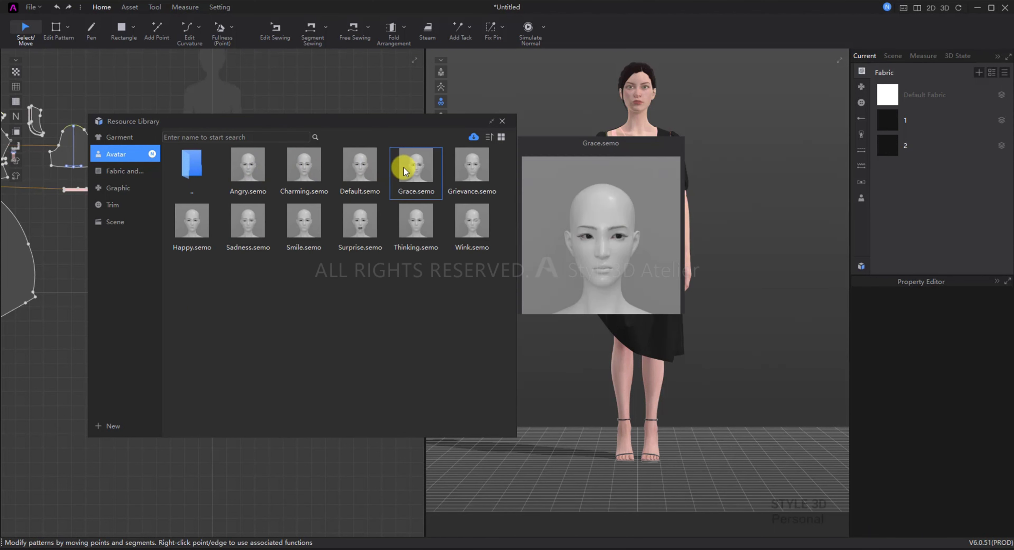
double_click(182, 152)
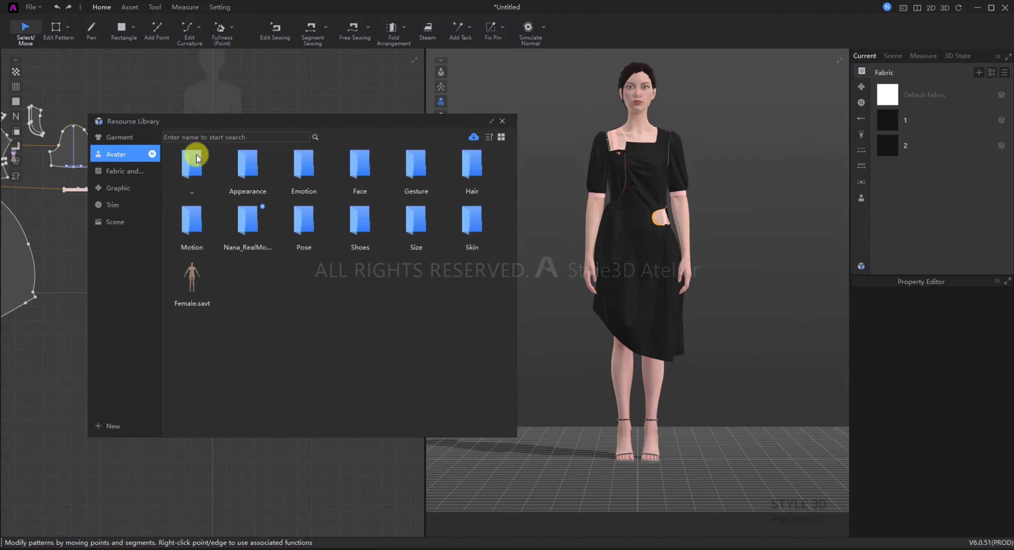
double_click(364, 176)
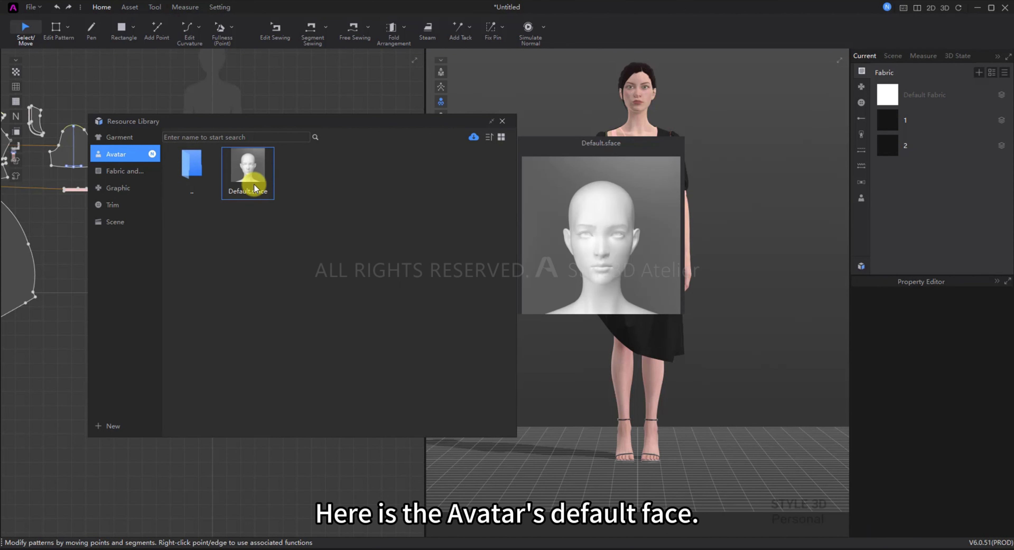
double_click(197, 172)
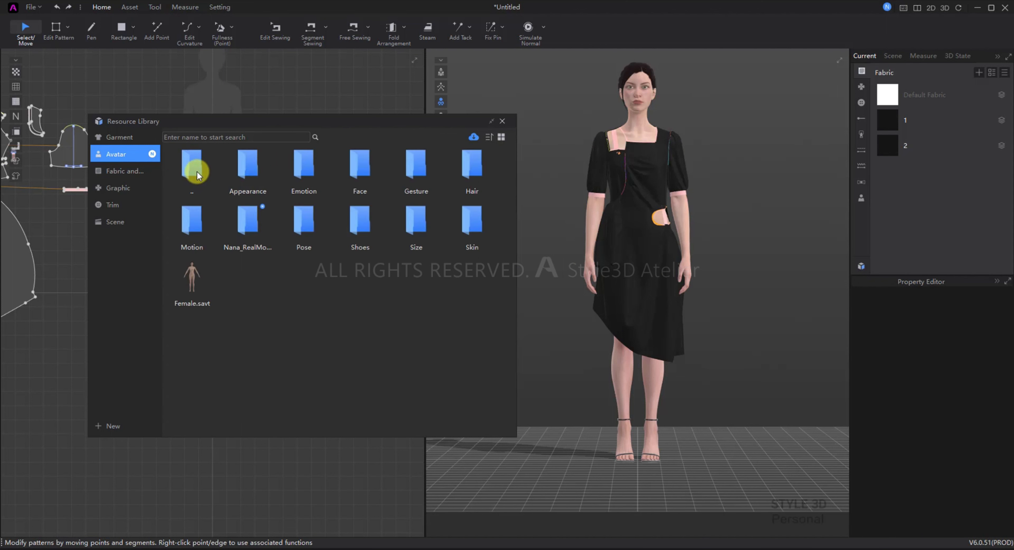
double_click(408, 174)
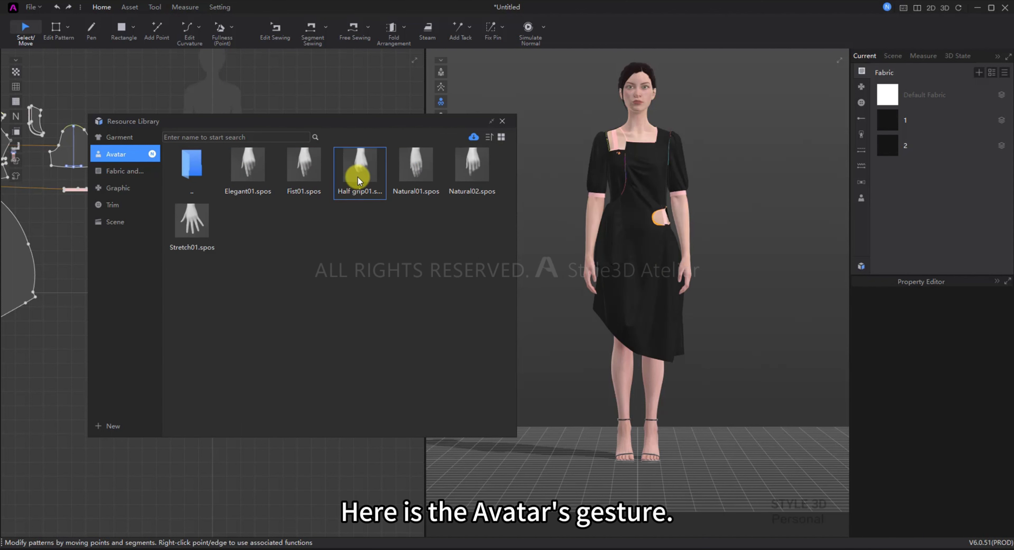
mouse_move(452, 185)
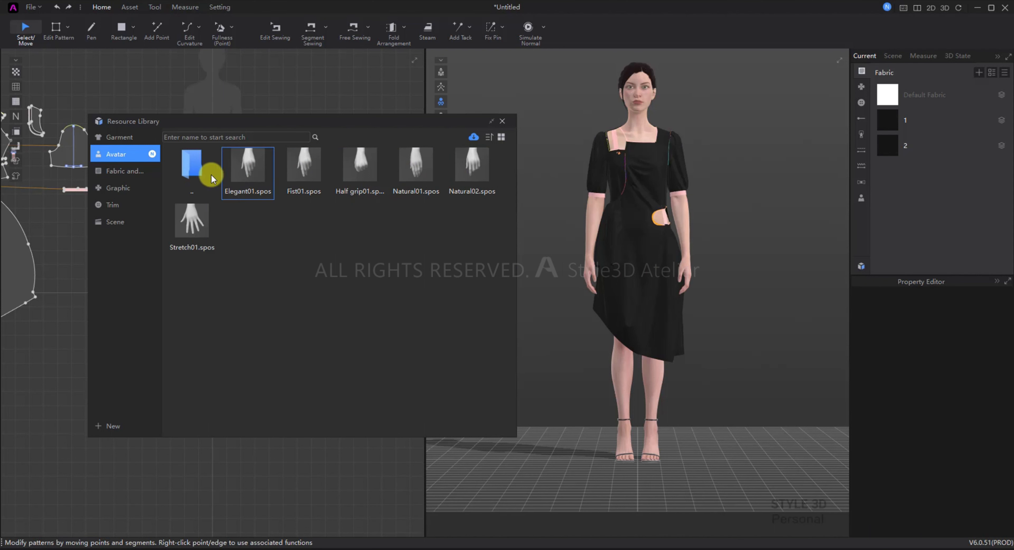
double_click(195, 162)
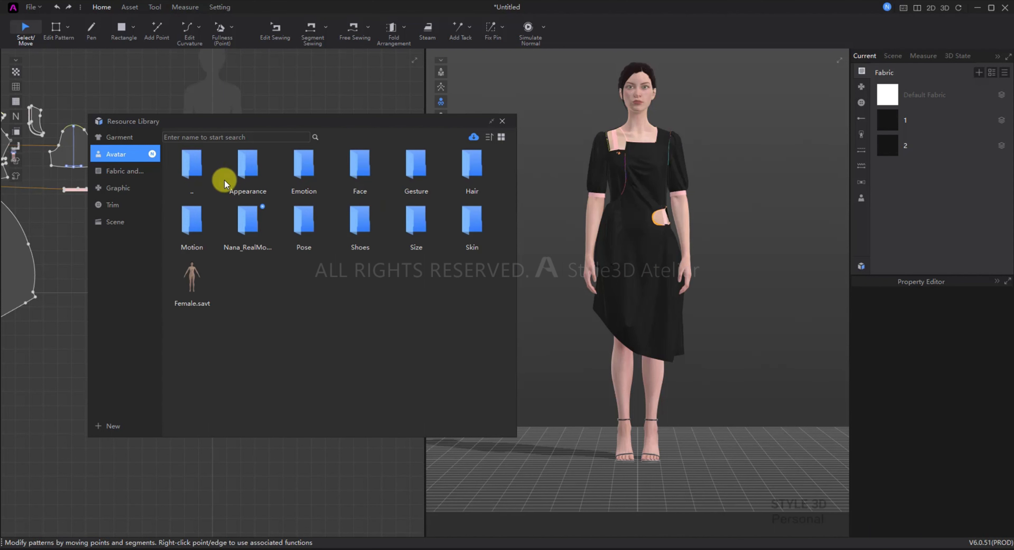
- Open the folder on disk that stores the female avatar's Hair resources, starting from One Bun.sacs
double_click(449, 168)
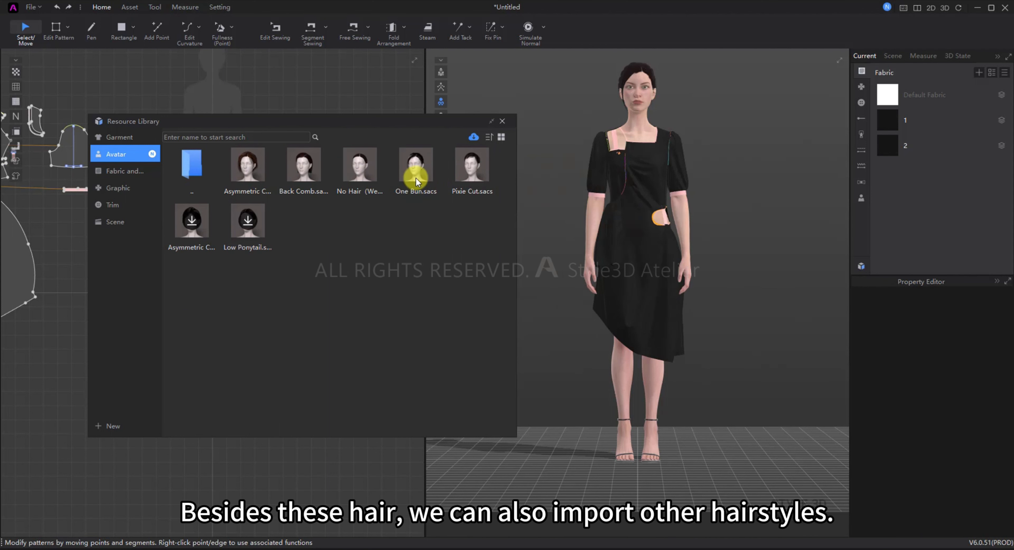
mouse_move(416, 177)
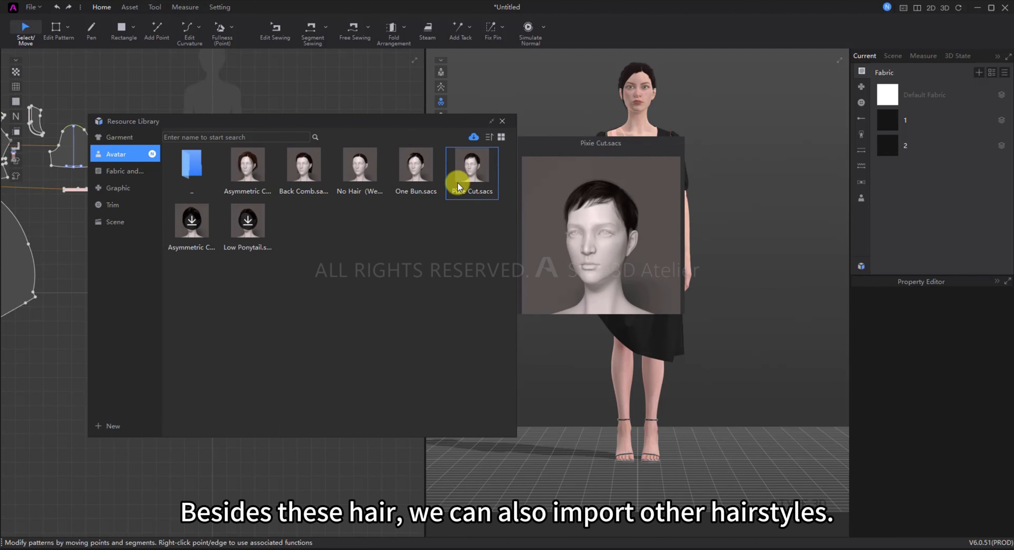
right_click(417, 176)
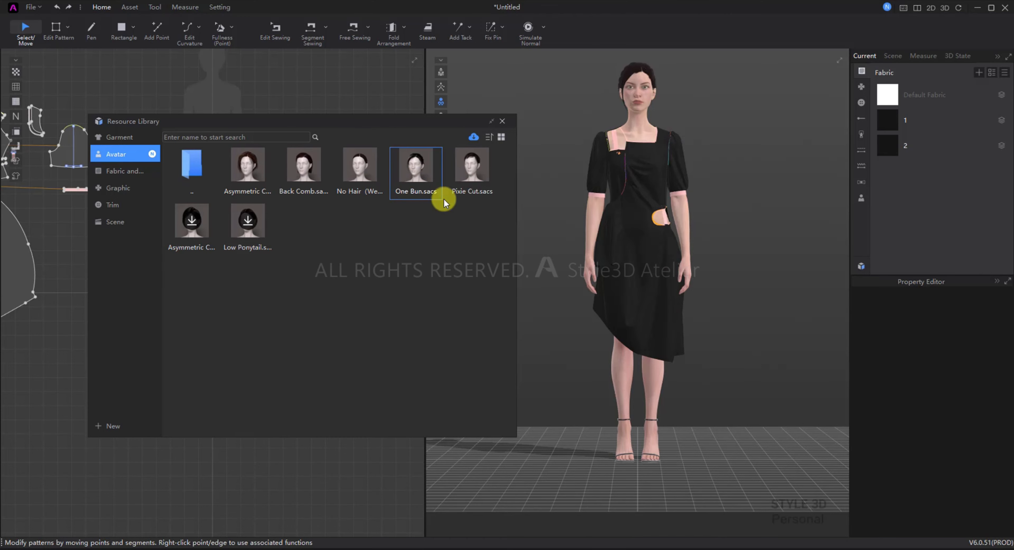
left_click(444, 198)
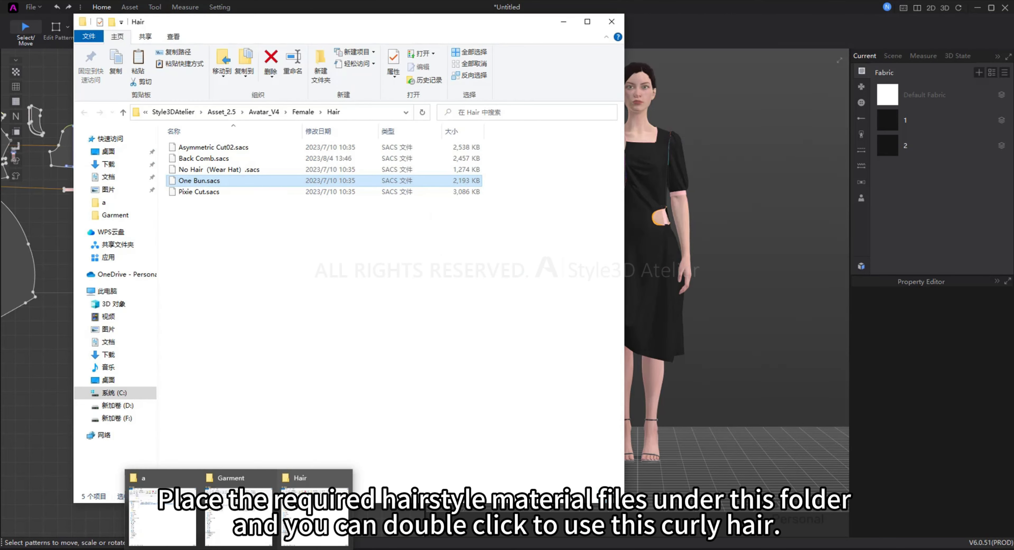
- Copy Big Wave 03WaveHair03.sacs from folder a into the female Hair folder and apply that hairstyle to the avatar
left_click(179, 535)
left_click(208, 182)
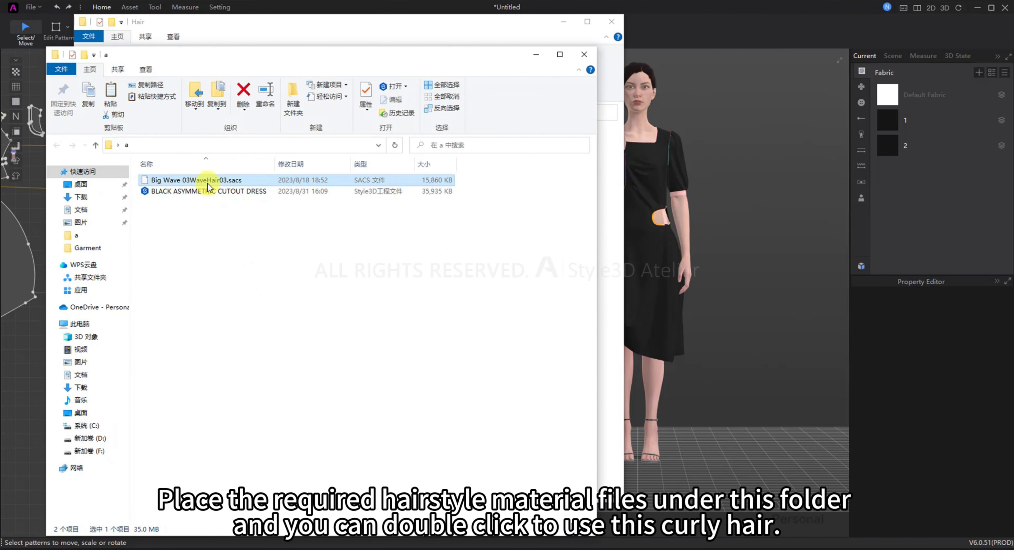
left_click(536, 54)
left_click(432, 303)
key("ctrl+v")
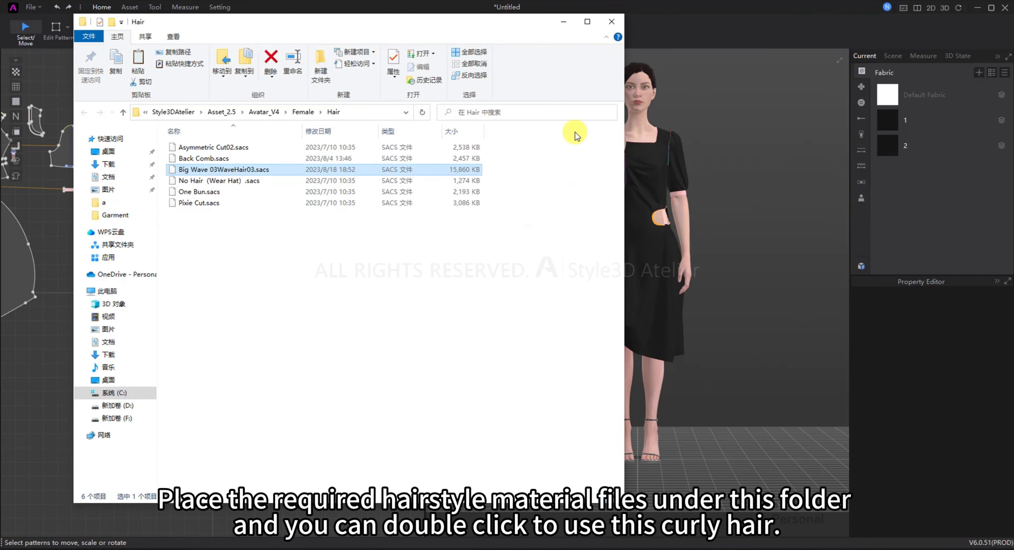
left_click(564, 21)
left_click(371, 171)
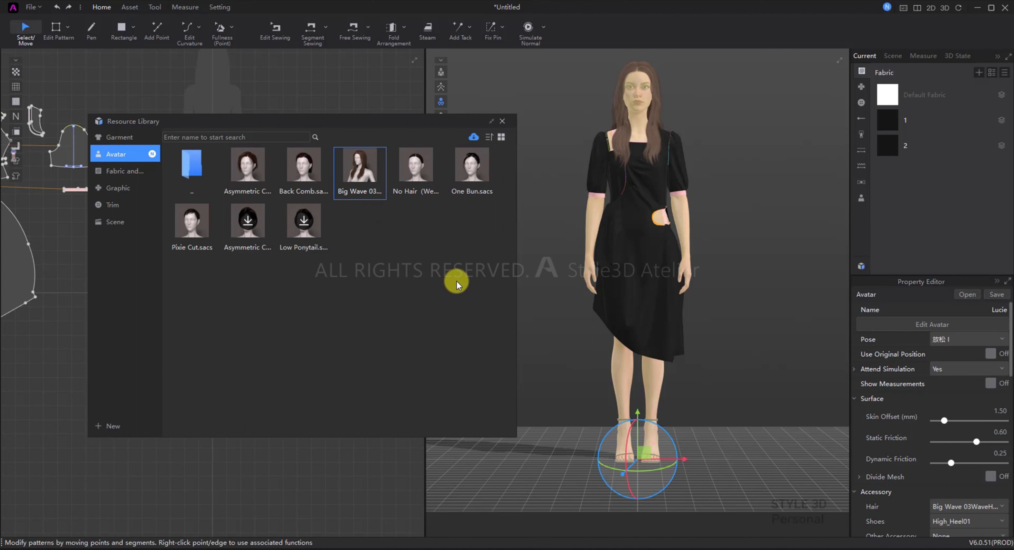
- Look through the female avatar's Motion resources, then return to the Female folder and select the Nana_RealMo... folder
double_click(208, 172)
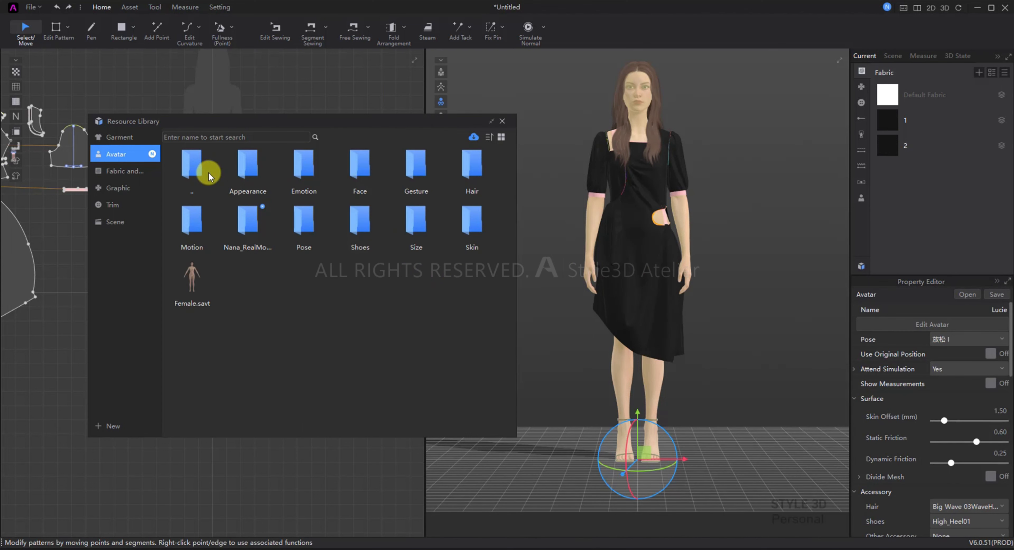
double_click(209, 224)
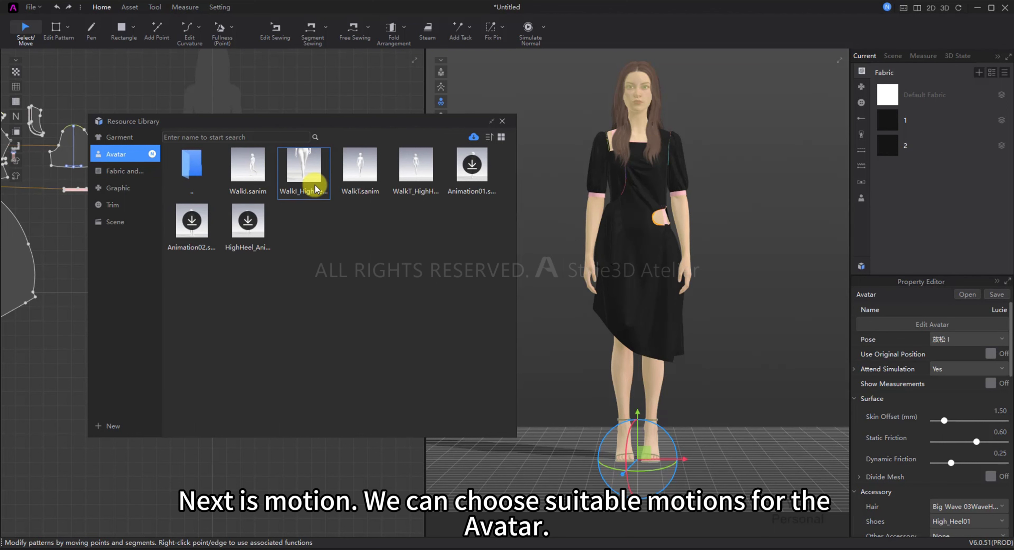
double_click(199, 167)
left_click(254, 220)
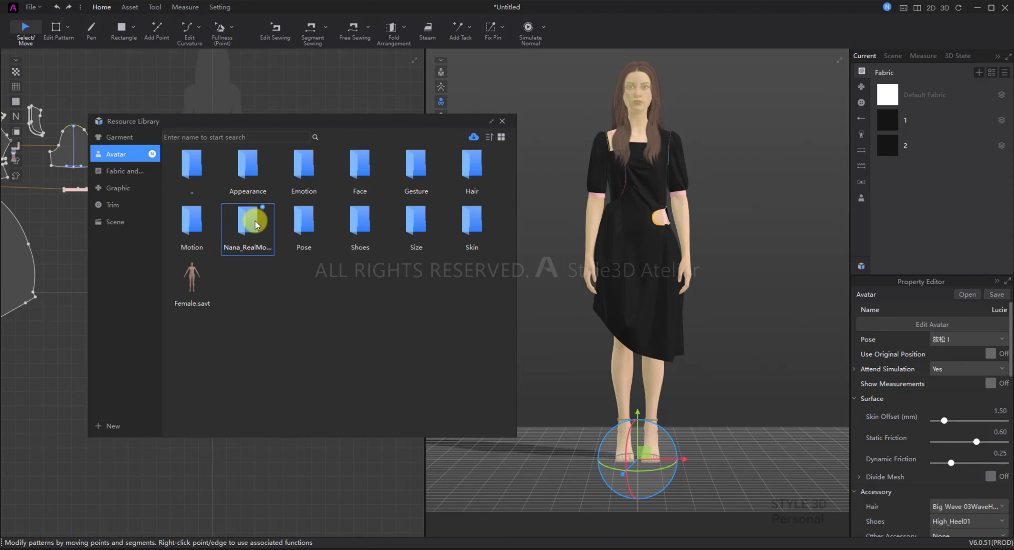
- Examine the Nana real-time rendering files such as Nana_UPArm02.srmc and Nana_Stance02.srmc, and return to the Female folder
double_click(255, 219)
left_click(302, 179)
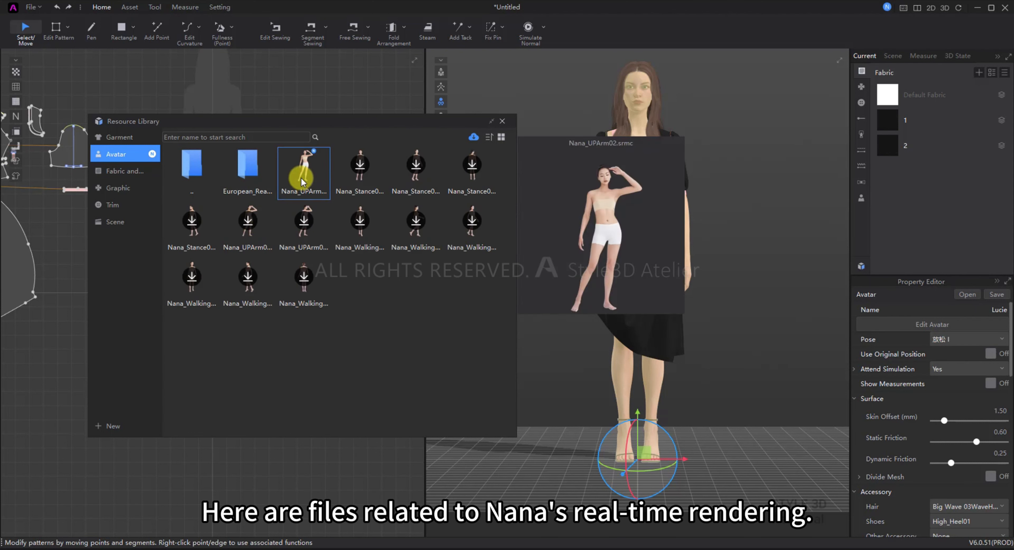
left_click(403, 180)
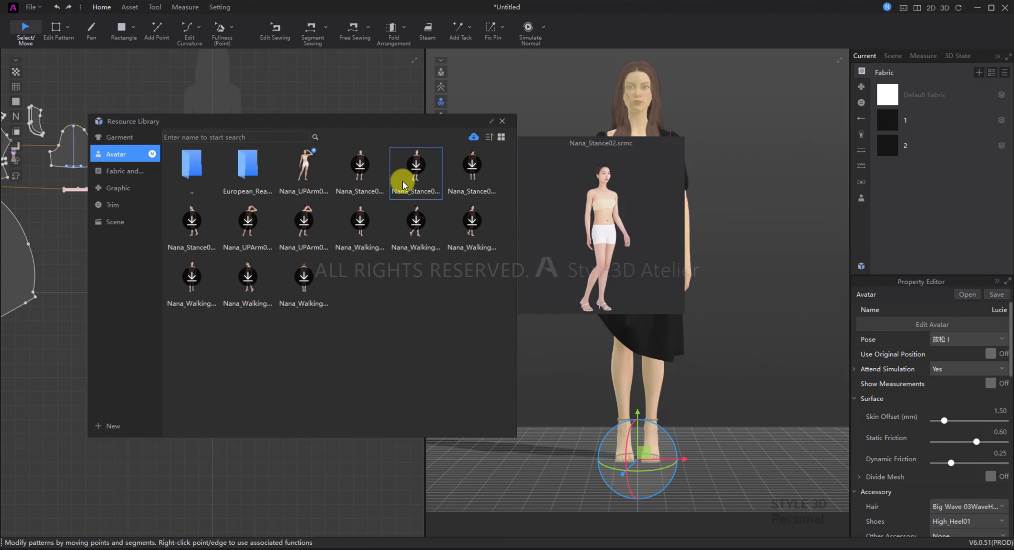
left_click(211, 175)
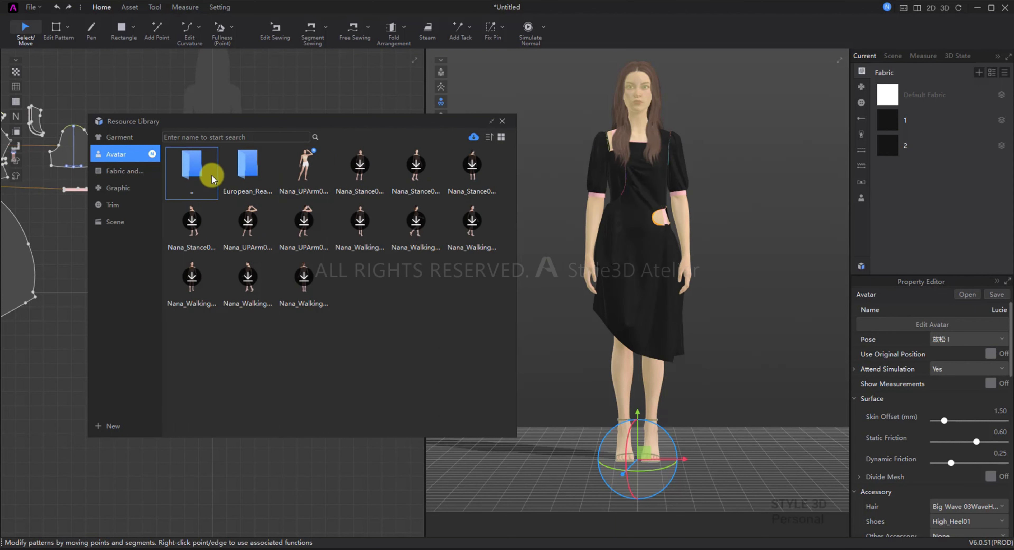
double_click(212, 174)
- Apply the Loafers01.sacs shoes from the female Shoes resources to the avatar
double_click(369, 224)
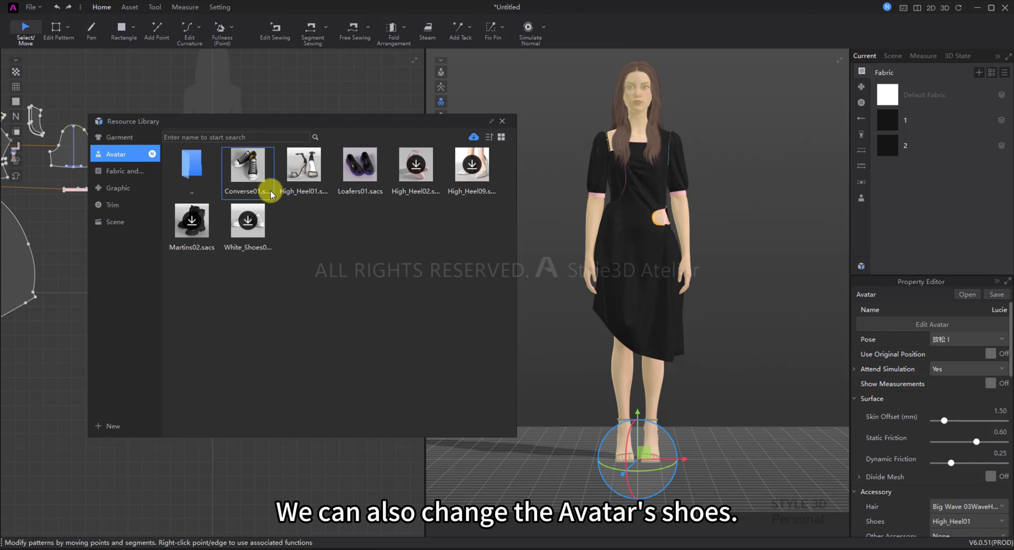
left_click(313, 183)
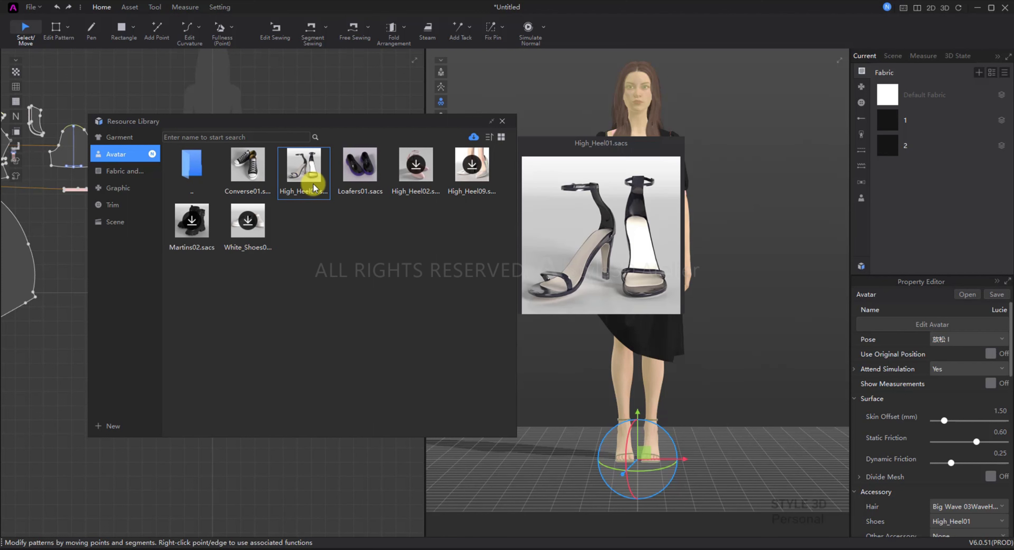
double_click(354, 183)
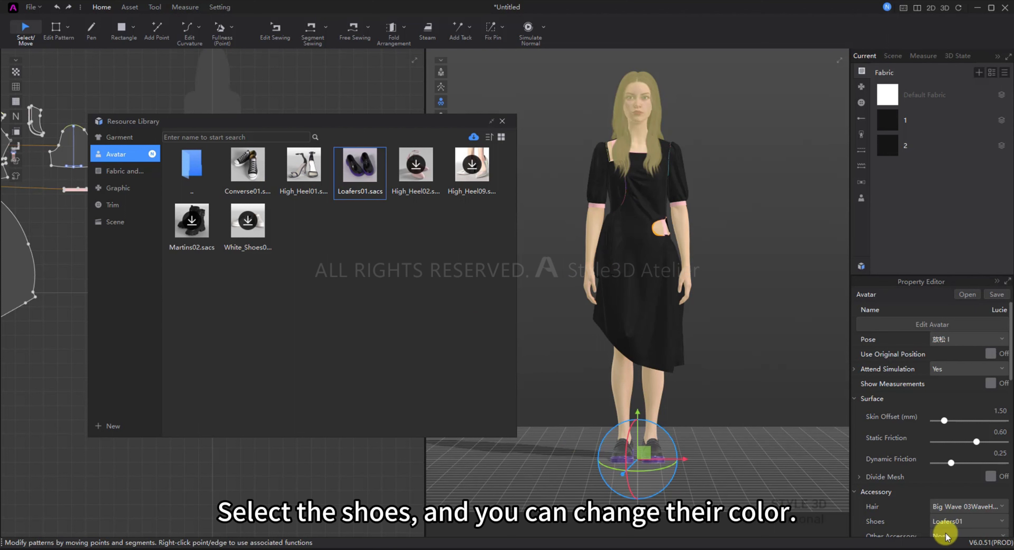
- Set the texture color of the avatar's Loafers01 shoe material to near-black 080808
scroll(953, 520, "down", 2)
scroll(956, 516, "down", 2)
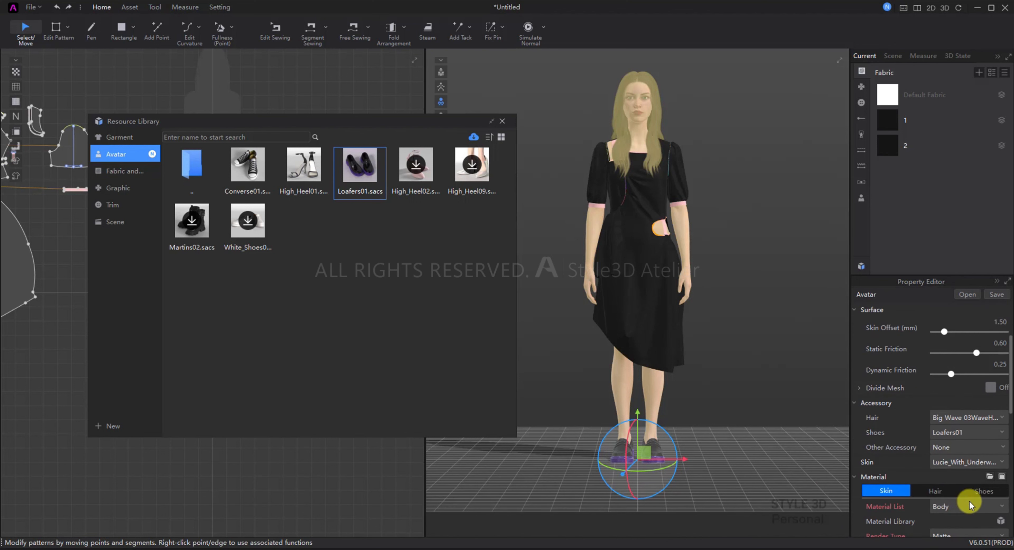
left_click(978, 490)
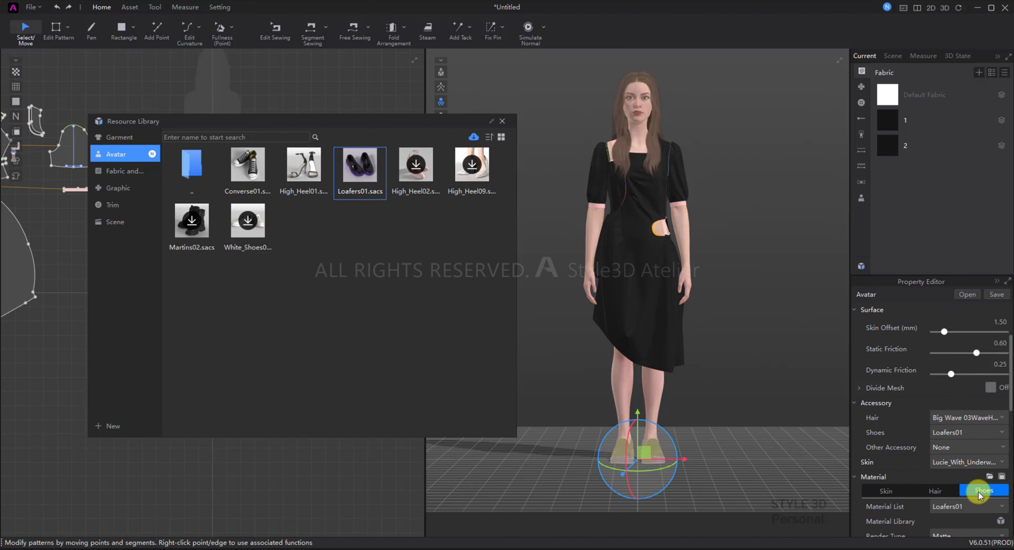
scroll(1000, 514, "down", 3)
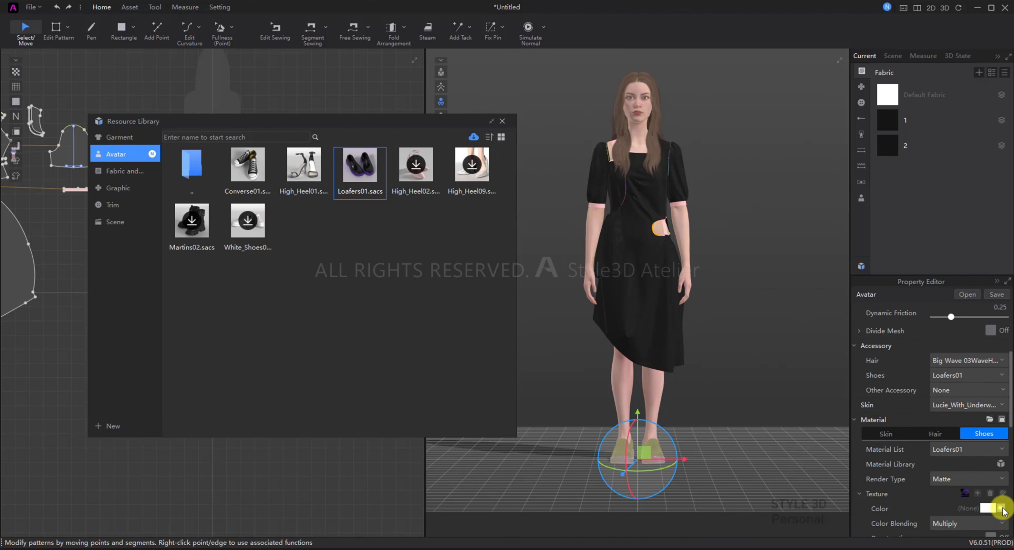
left_click(1002, 509)
left_click(341, 272)
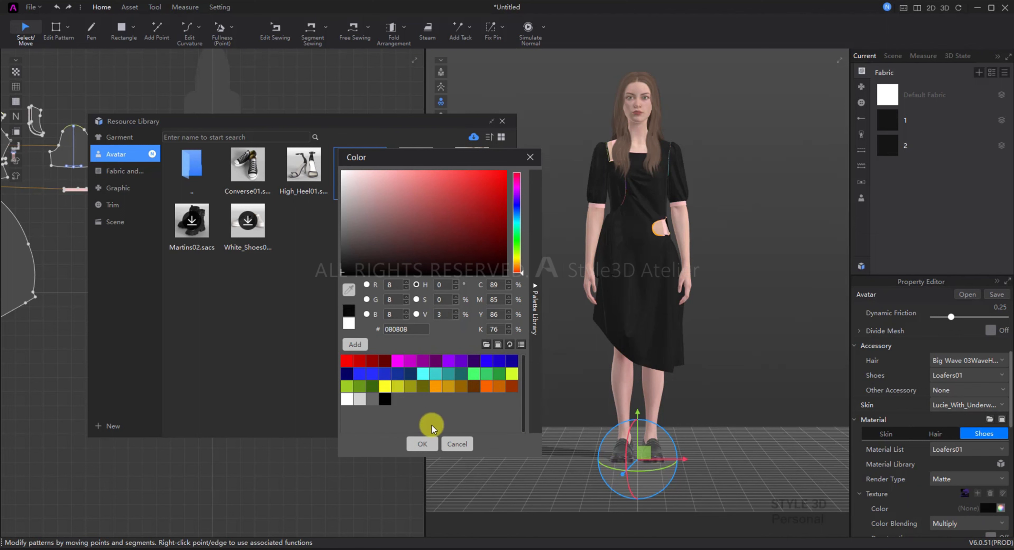
left_click(420, 444)
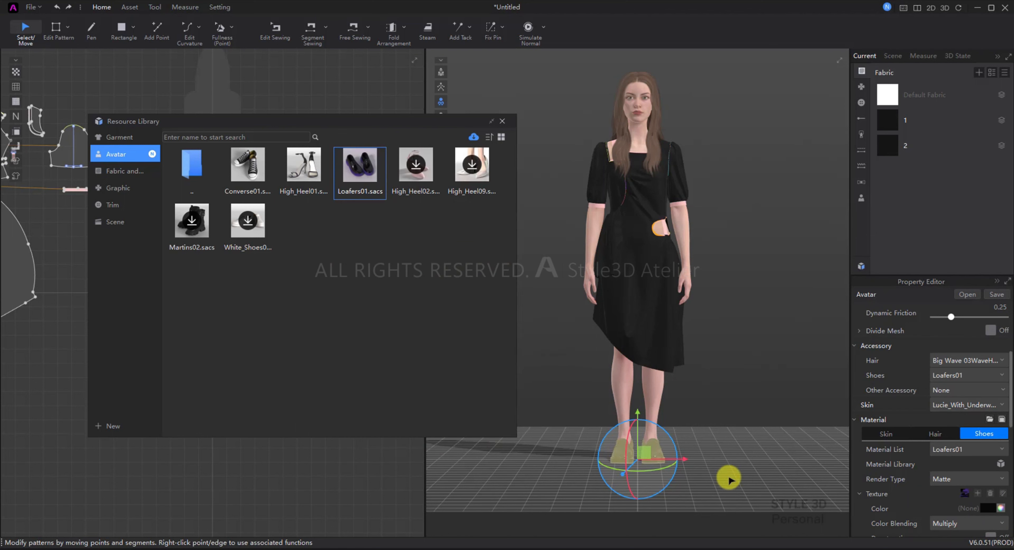
- Deselect the avatar and inspect the recolored shoes from the side, then return to the front view
right_click_drag(738, 460, 636, 468)
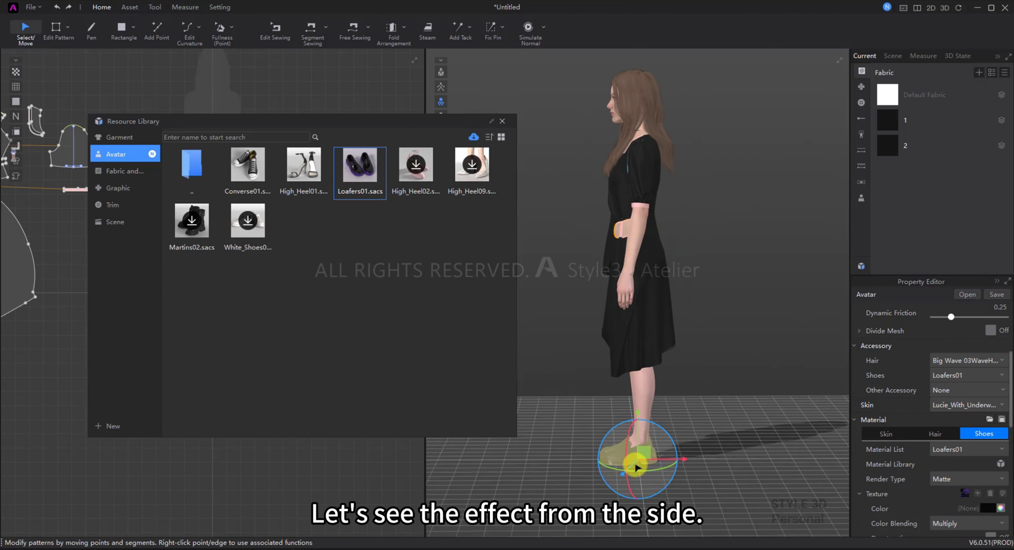
left_click(718, 452)
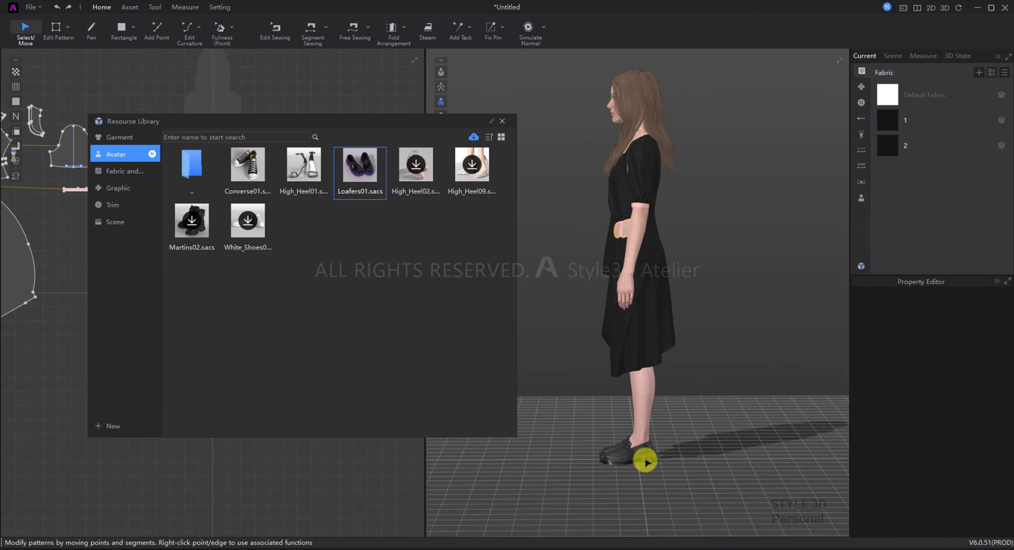
key("2")
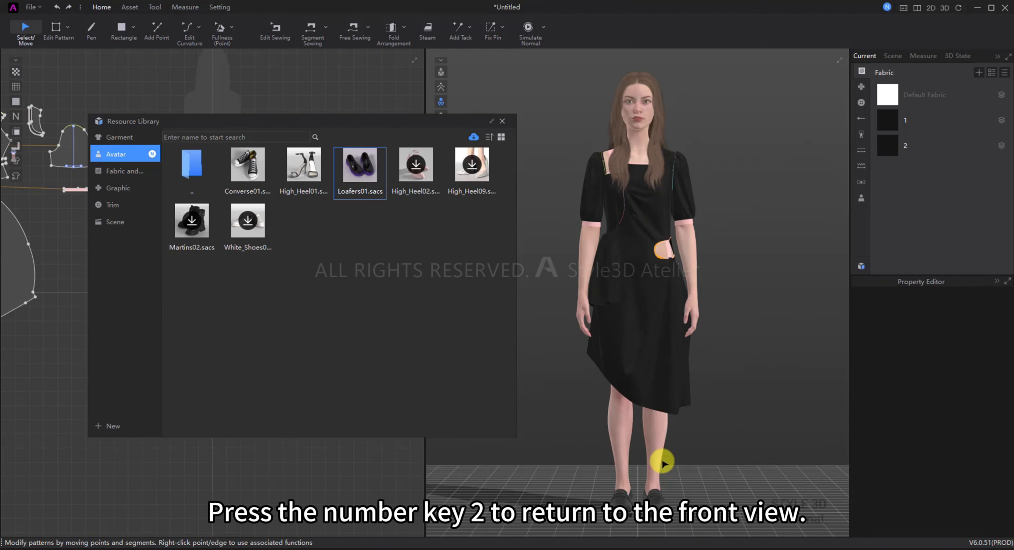
- Examine the female avatar's Size resources, including the 90A.savtsz preview, and return to the Female folder
double_click(200, 173)
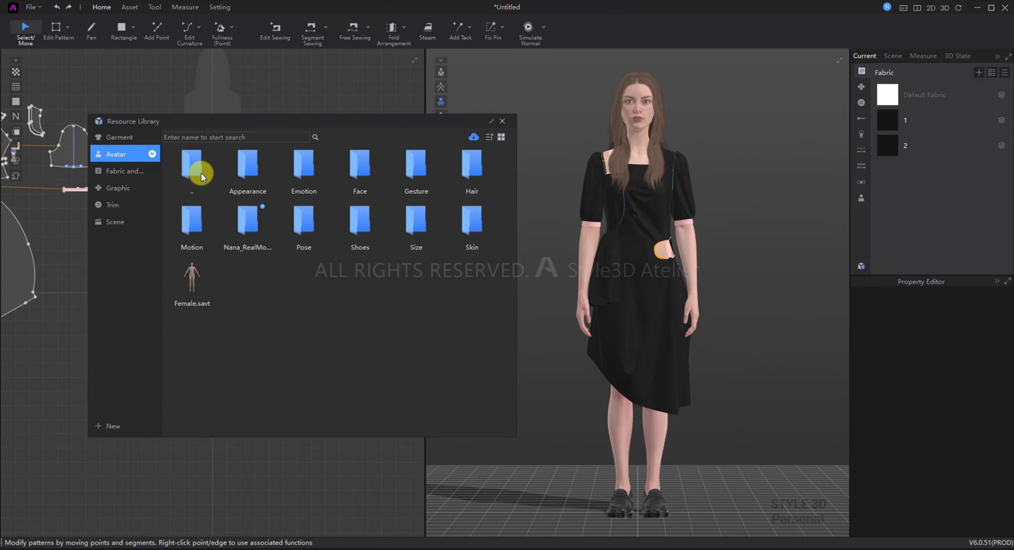
double_click(409, 223)
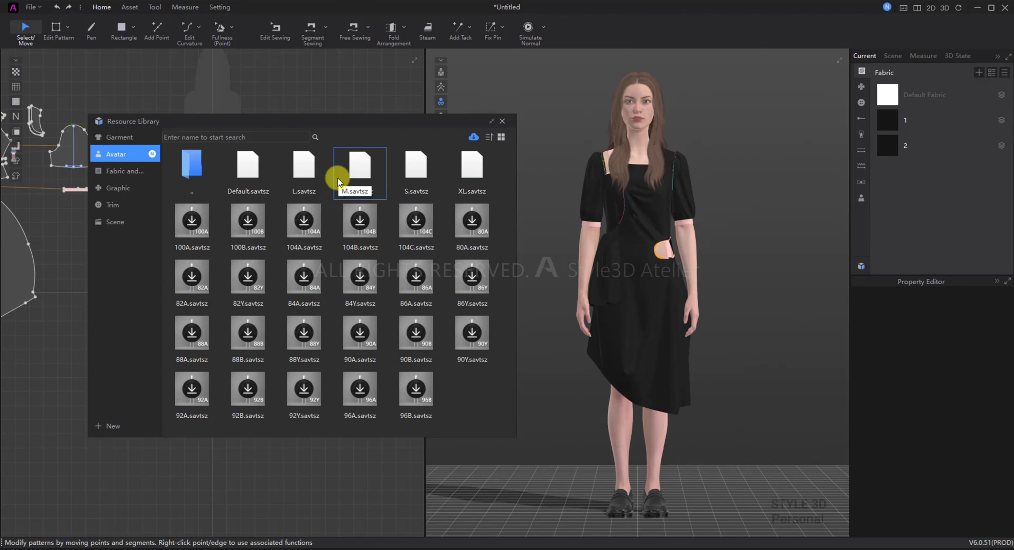
mouse_move(368, 269)
mouse_move(379, 334)
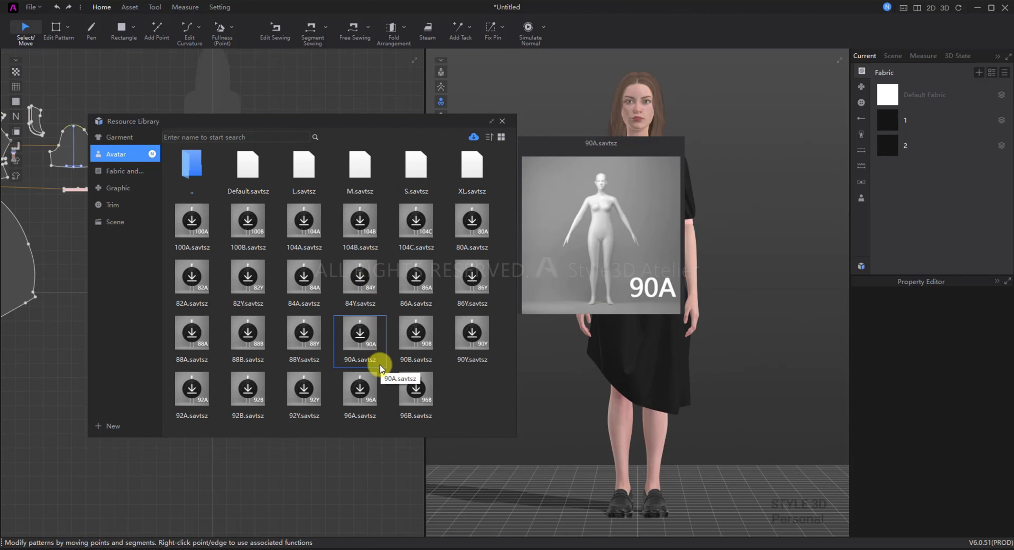
double_click(195, 171)
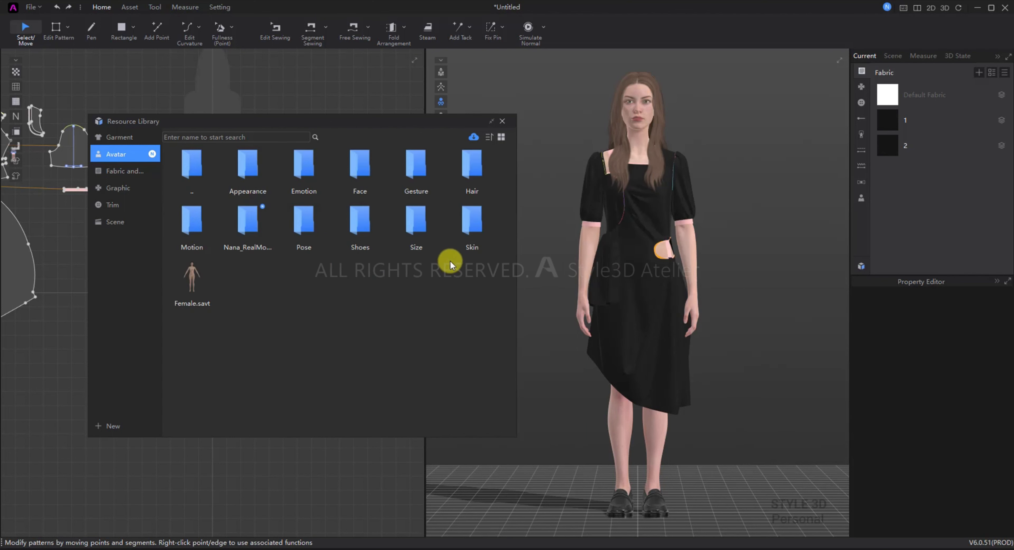
- Apply the Alexa_With_Underw... skin from the female Skin resources to the avatar and return to the Female folder
double_click(477, 230)
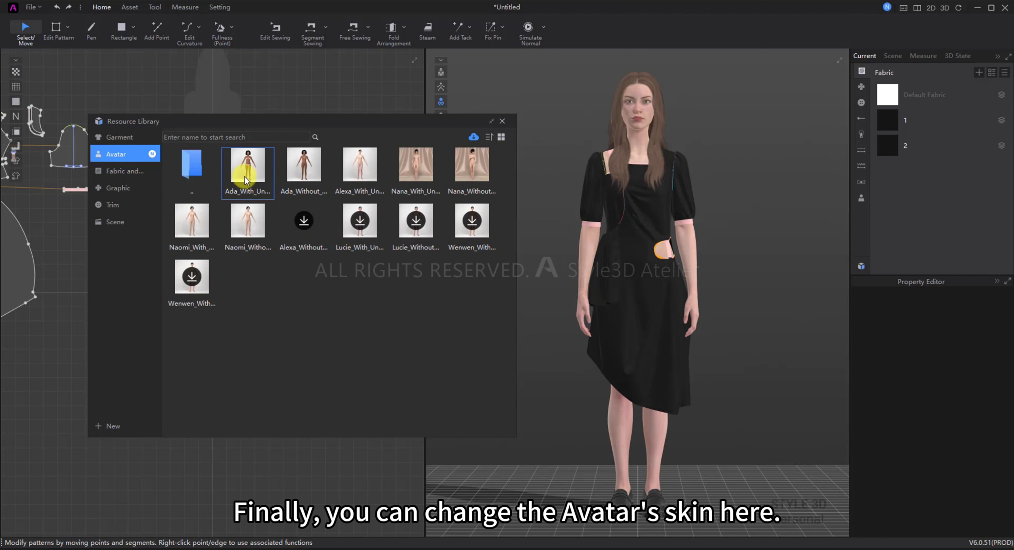
mouse_move(353, 171)
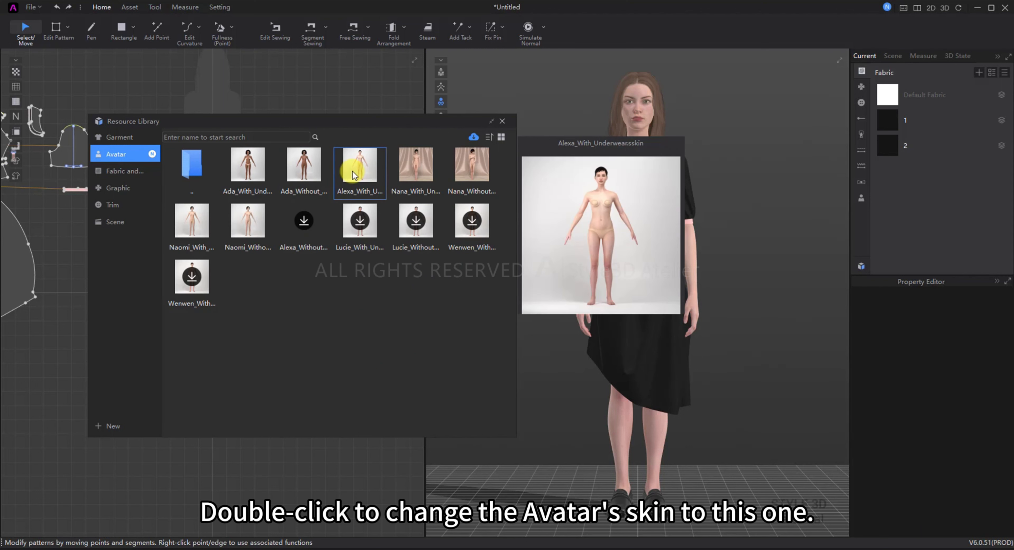
double_click(356, 170)
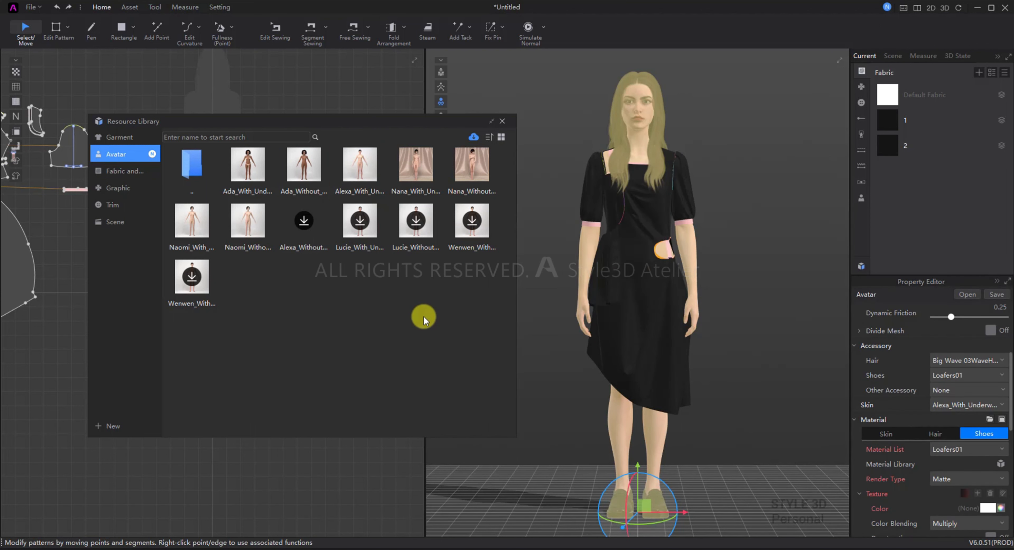
double_click(194, 169)
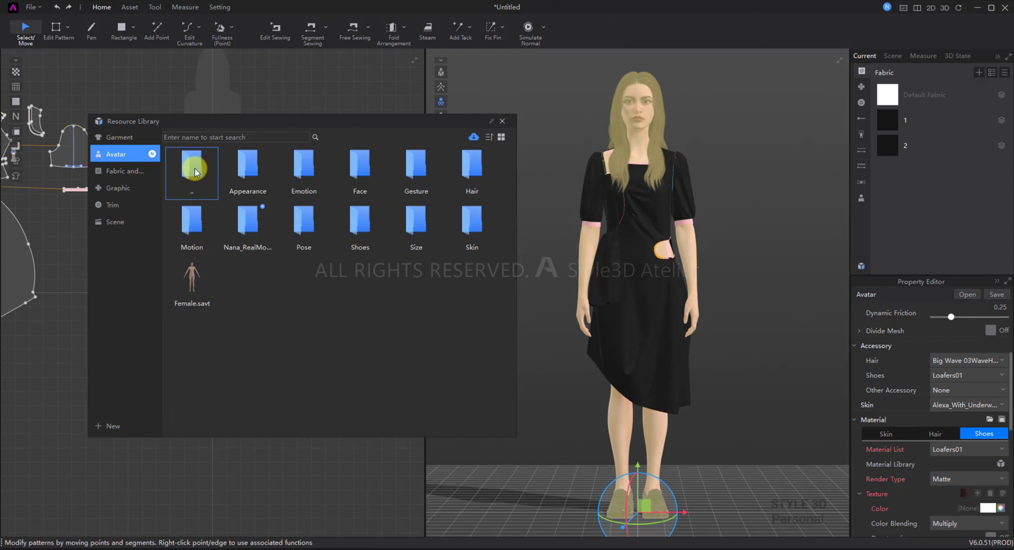
- Add the Cashmere-like_Plain_Fleece fabric from the fabric resources to the project's fabric list
left_click(140, 173)
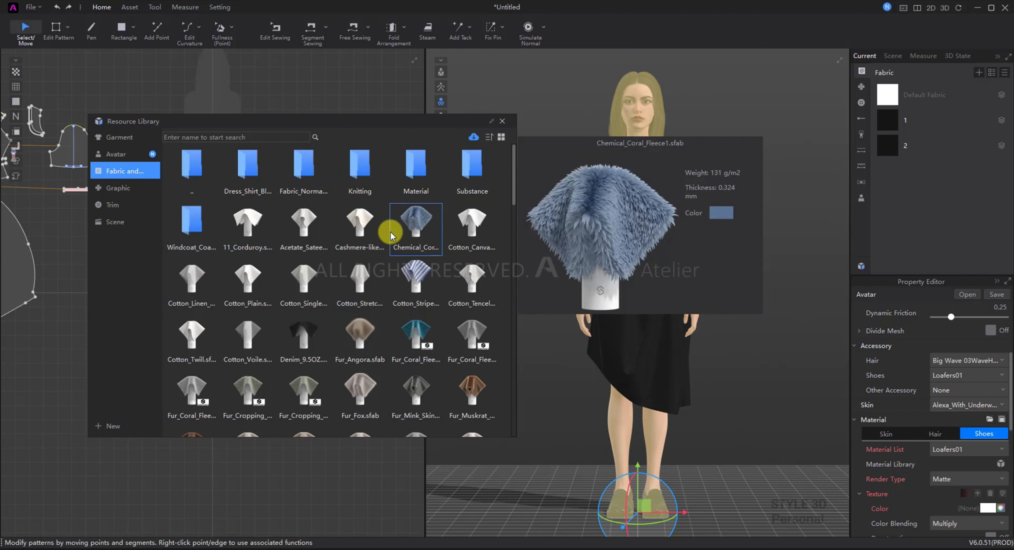
double_click(362, 231)
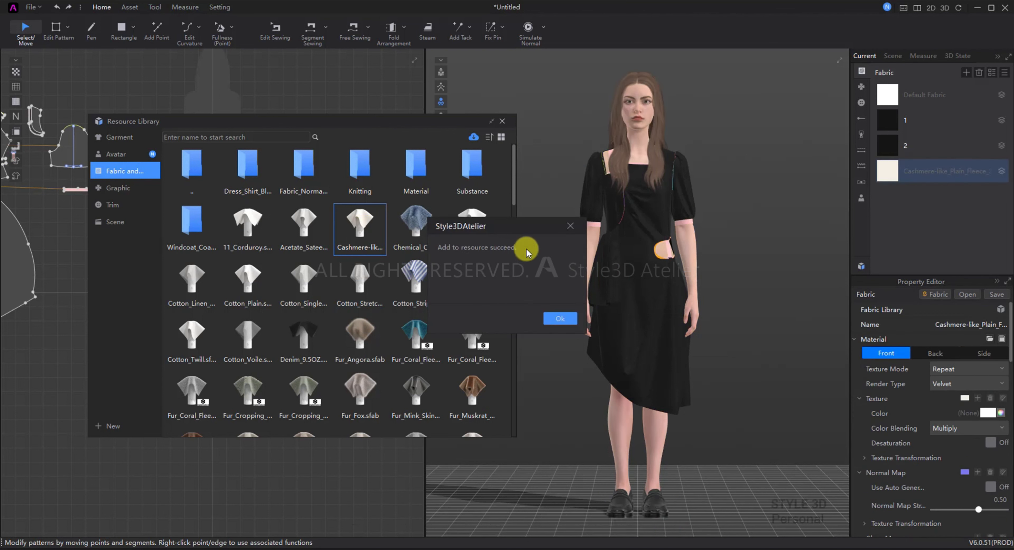
left_click(570, 229)
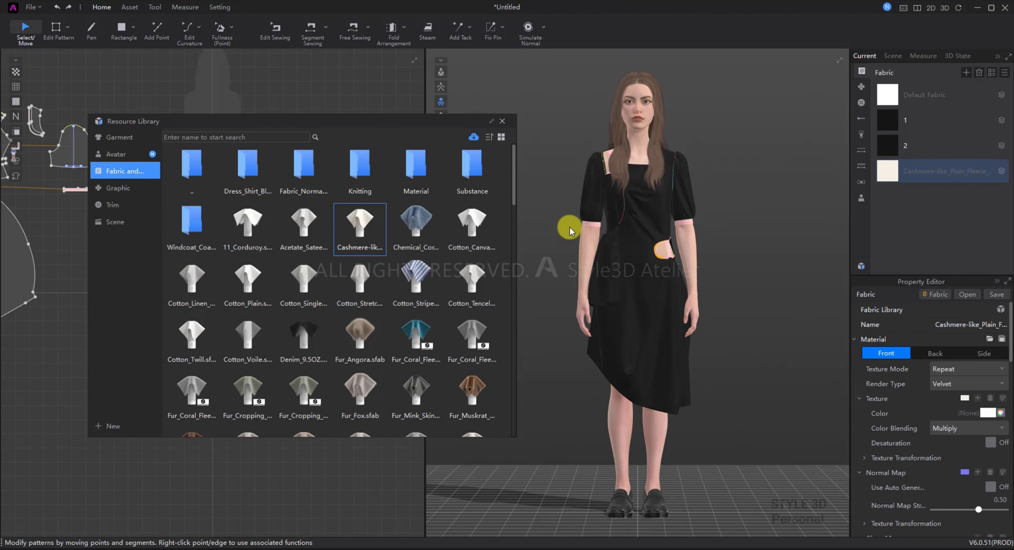
- Preview the Style3D.png graphic and check its Fabric and Graphic resource types, then close the dialog without adding it
left_click(148, 191)
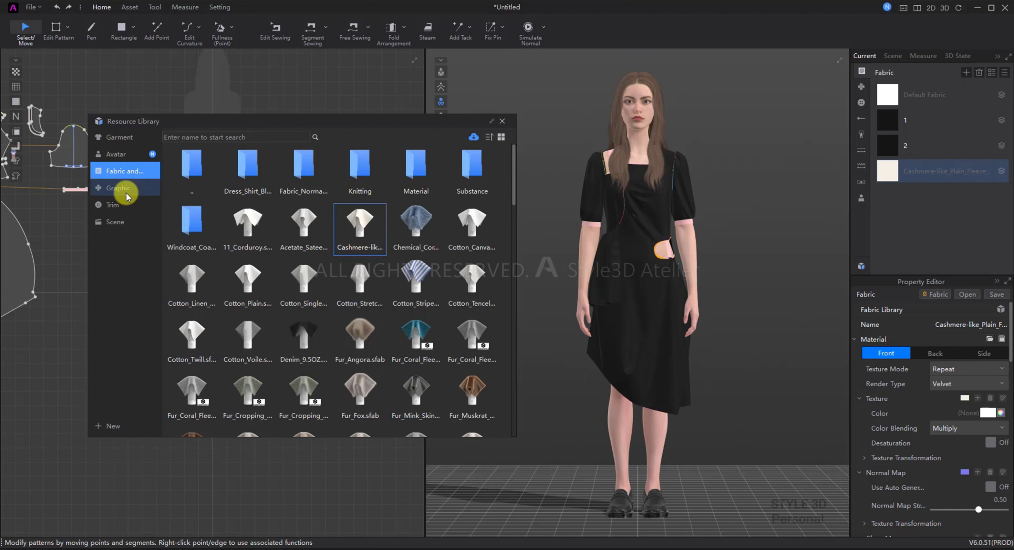
left_click(248, 176)
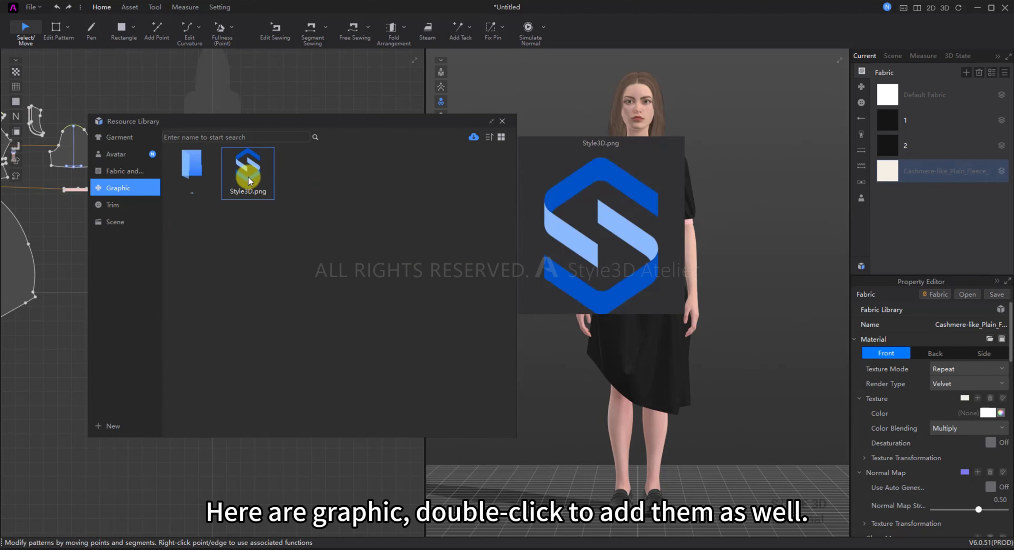
double_click(248, 176)
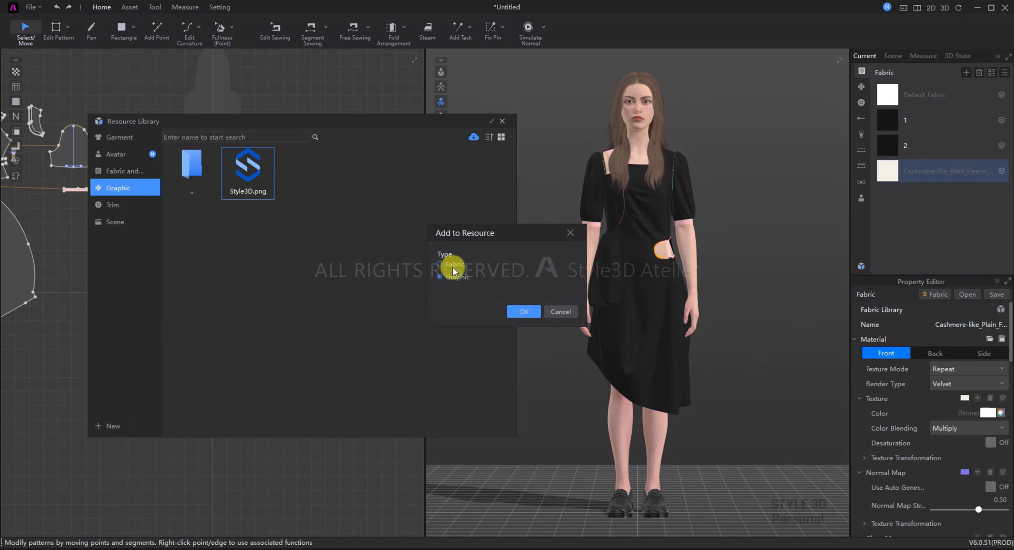
left_click(571, 231)
- Look through the Trim resources and check the Open and Add load types for Bow_05.sgar without loading the bow
left_click(122, 204)
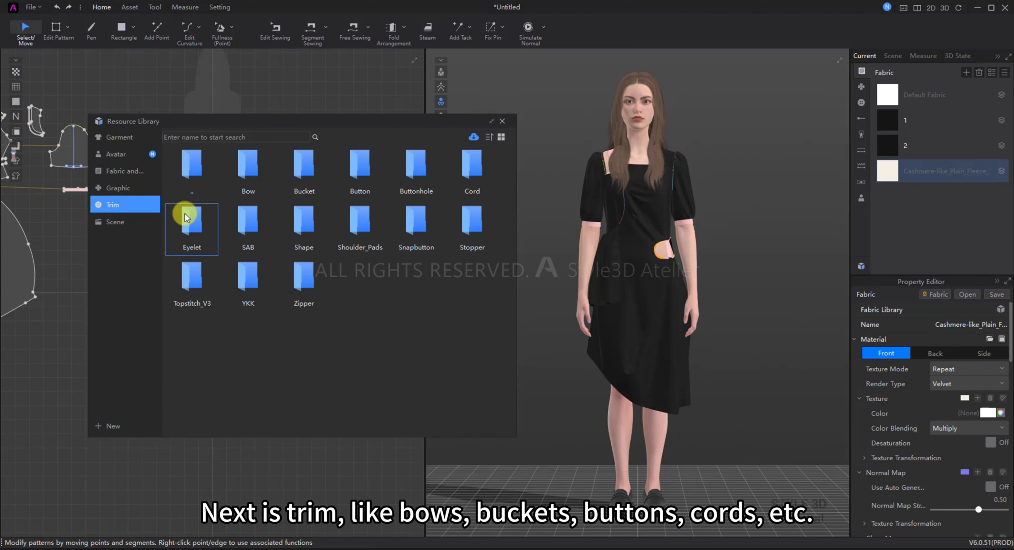
left_click(247, 179)
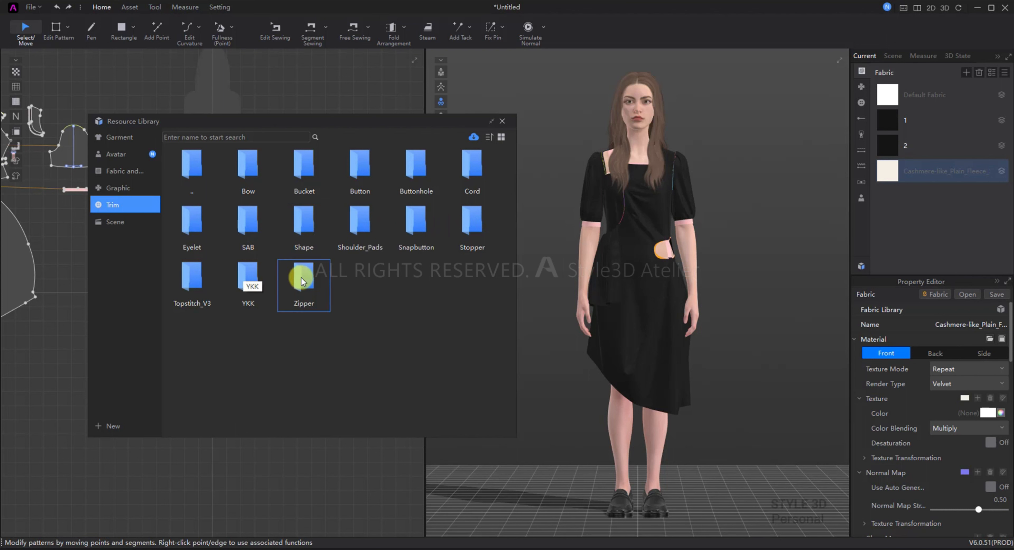
double_click(248, 177)
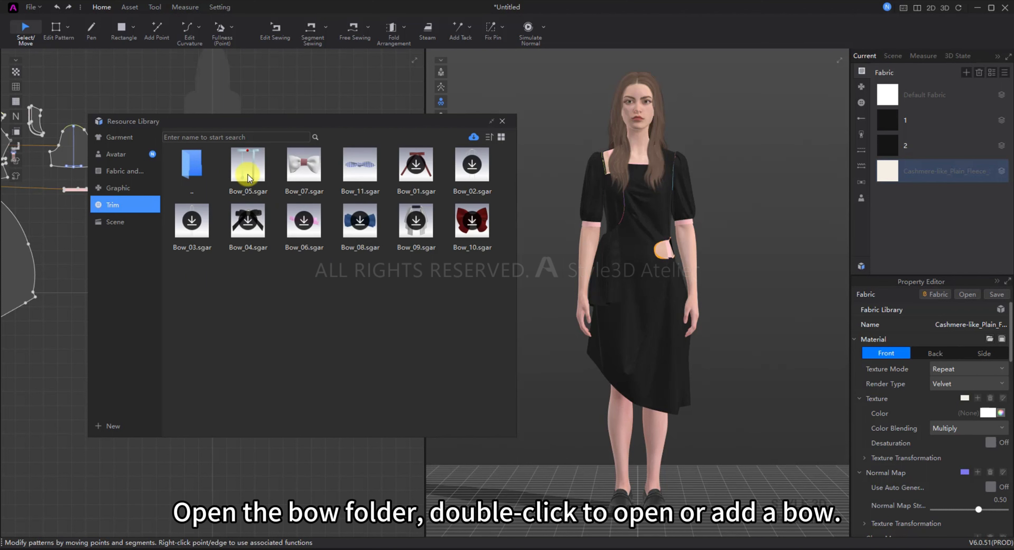
double_click(248, 178)
left_click(516, 238)
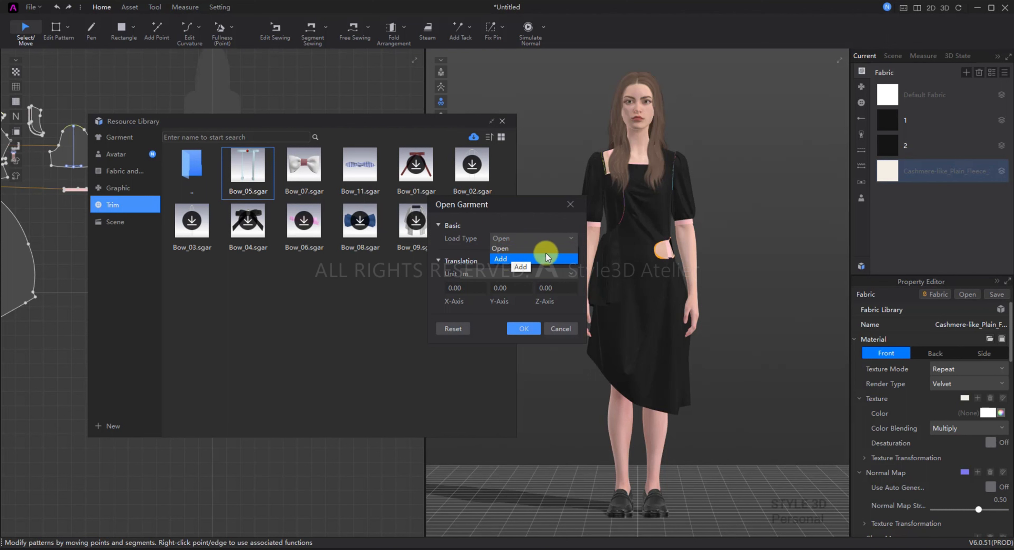
left_click(570, 204)
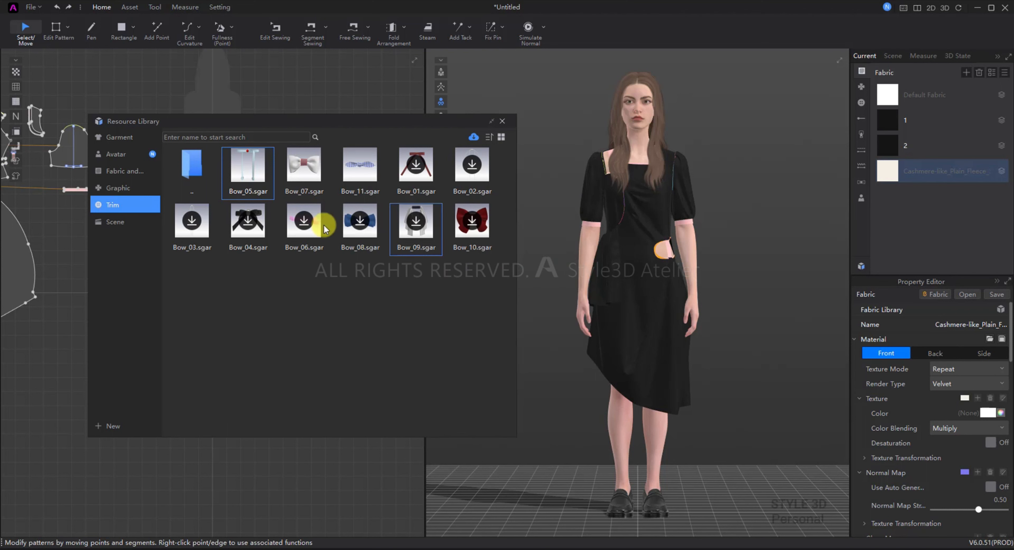
- Load the 01_Studio.ssc scene from the Scene resources with its prop and offline render light included
left_click(129, 222)
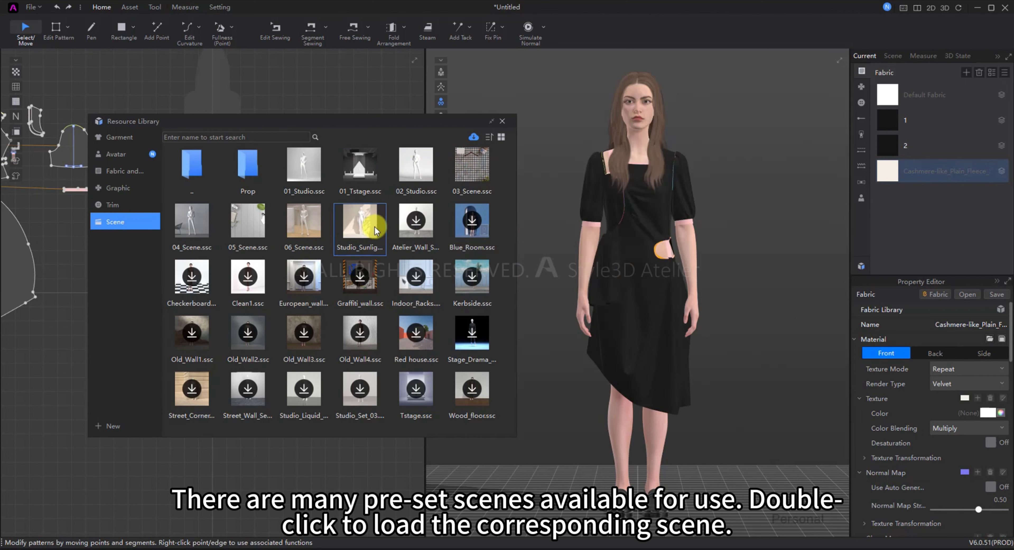
mouse_move(369, 230)
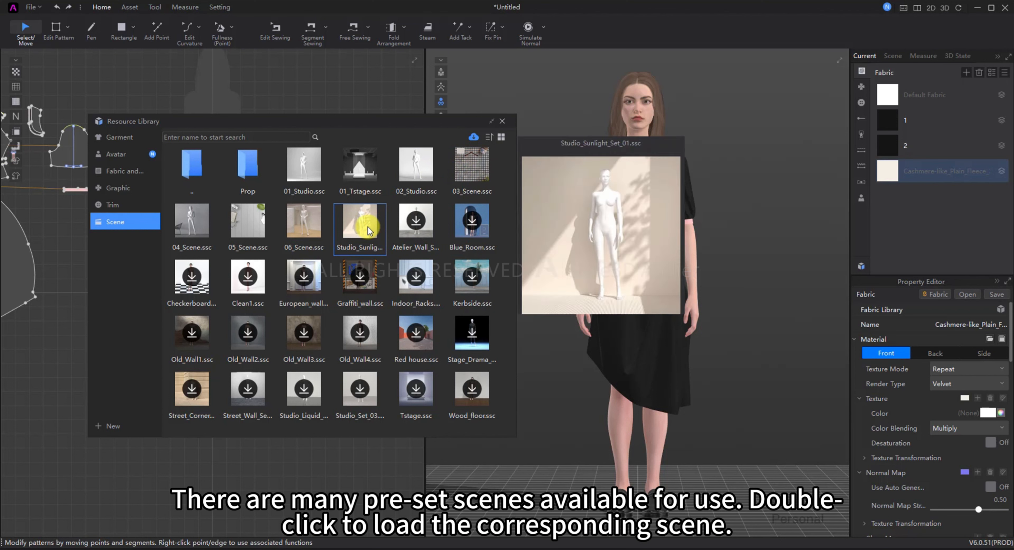
double_click(310, 170)
left_click(496, 212)
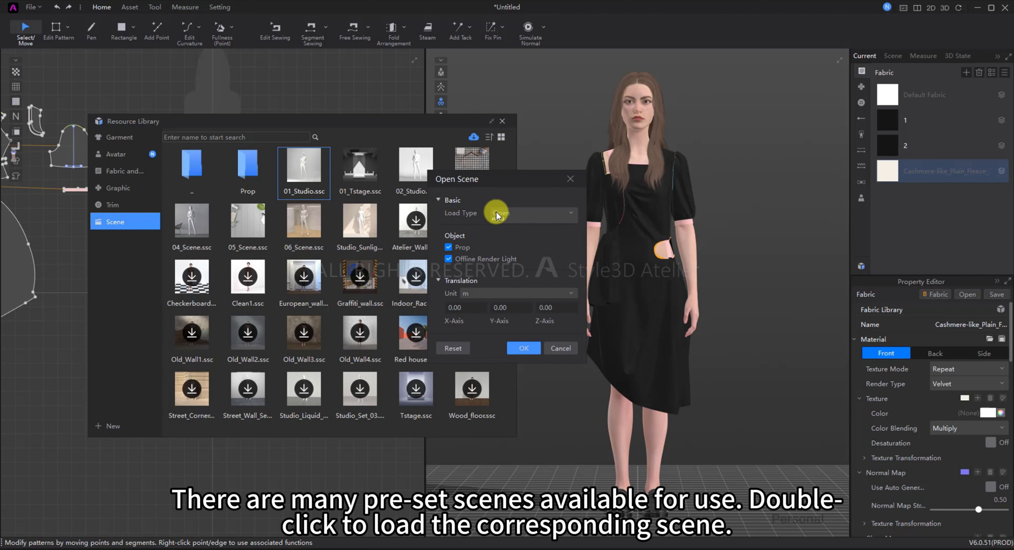
left_click(502, 228)
left_click(525, 337)
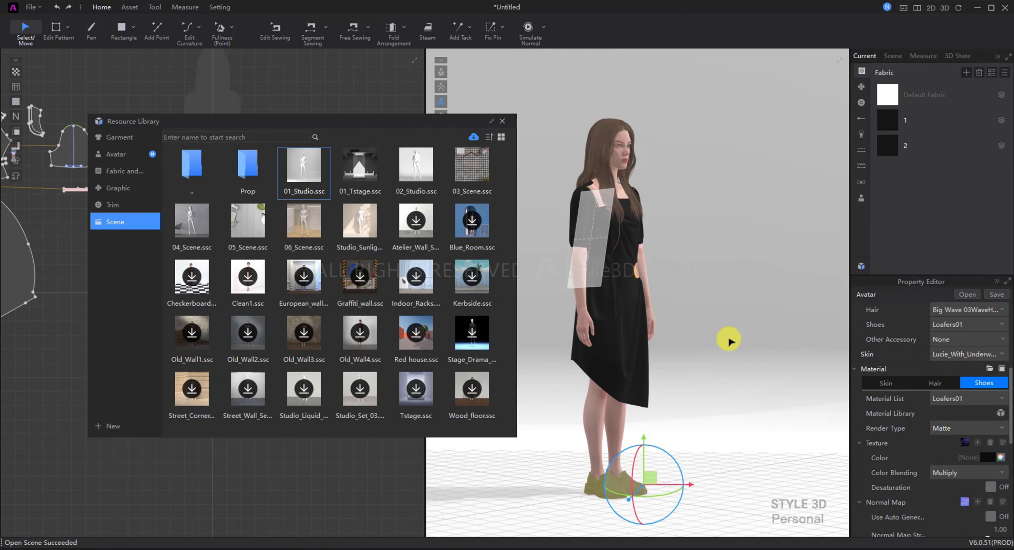
- Undo the scene loading and return the 3D window to the front view of the avatar
key("ctrl+z")
left_click(729, 341)
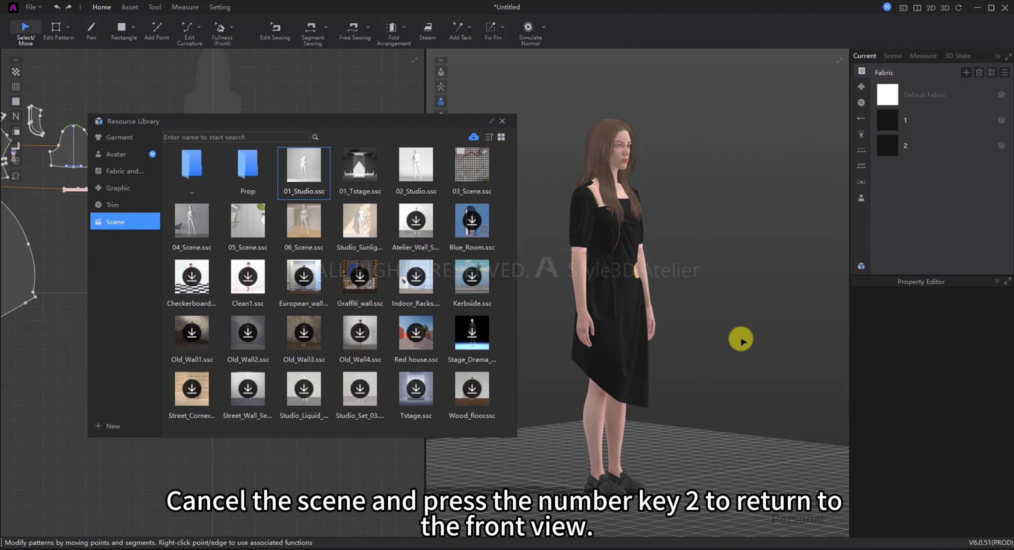
key("2")
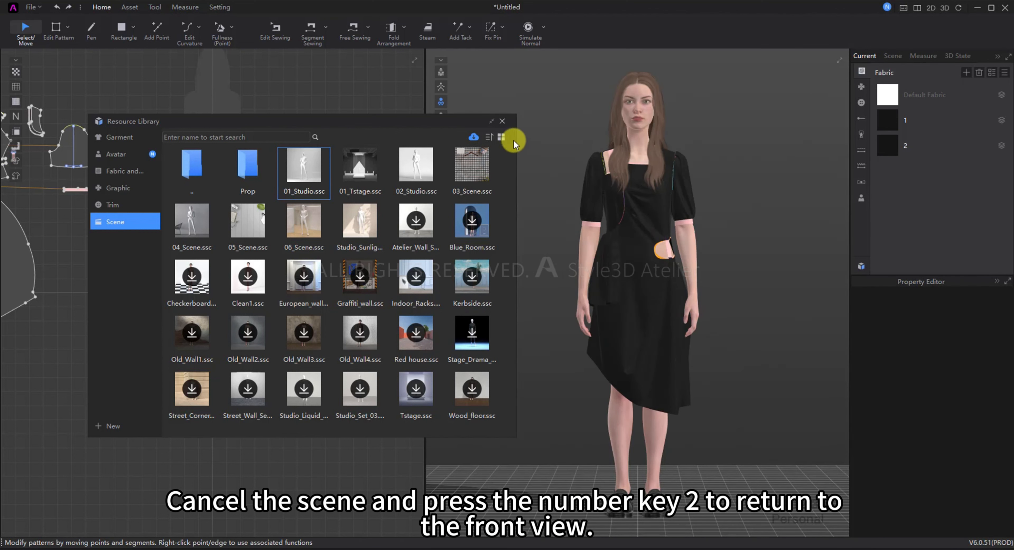
- Close the Resource Library and hide the 3D style colours on the garment
left_click(502, 122)
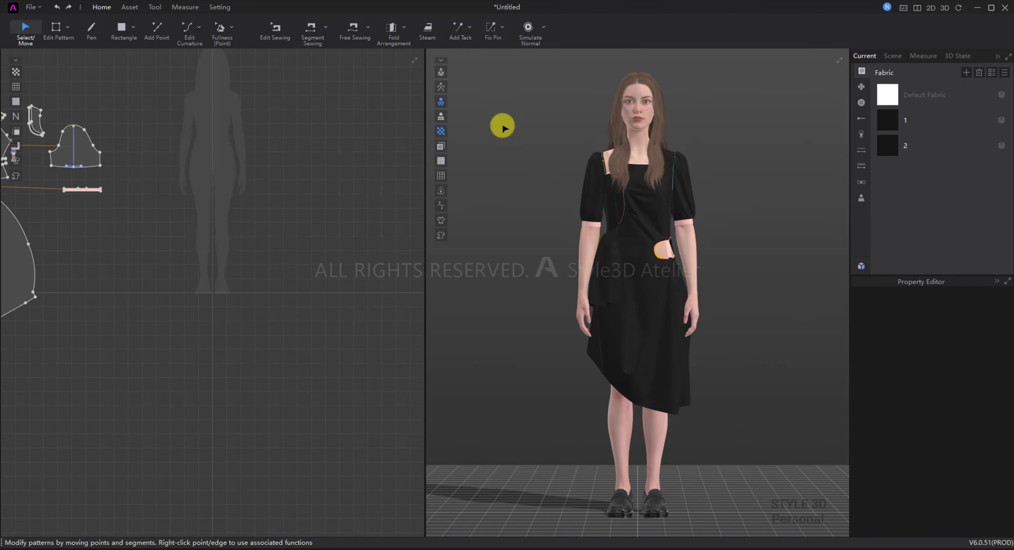
left_click(441, 236)
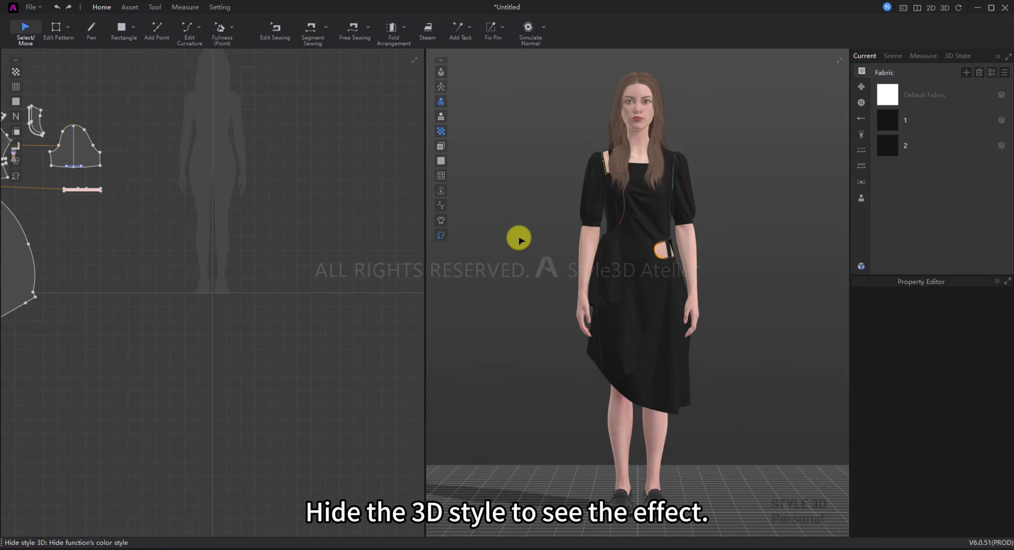